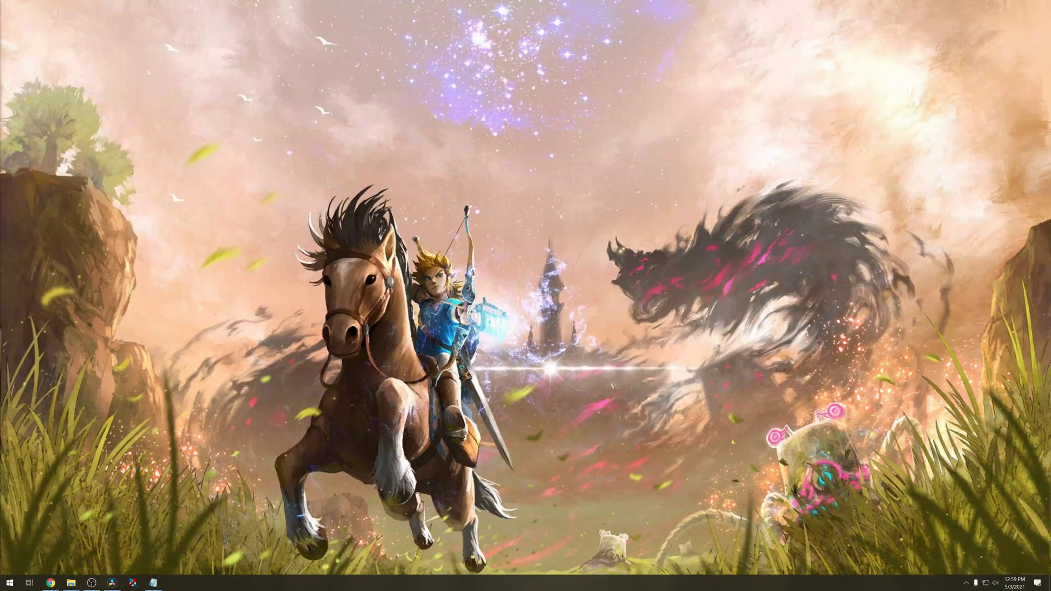
Search Google for cemu in a new Chrome window.
left_click(50, 582)
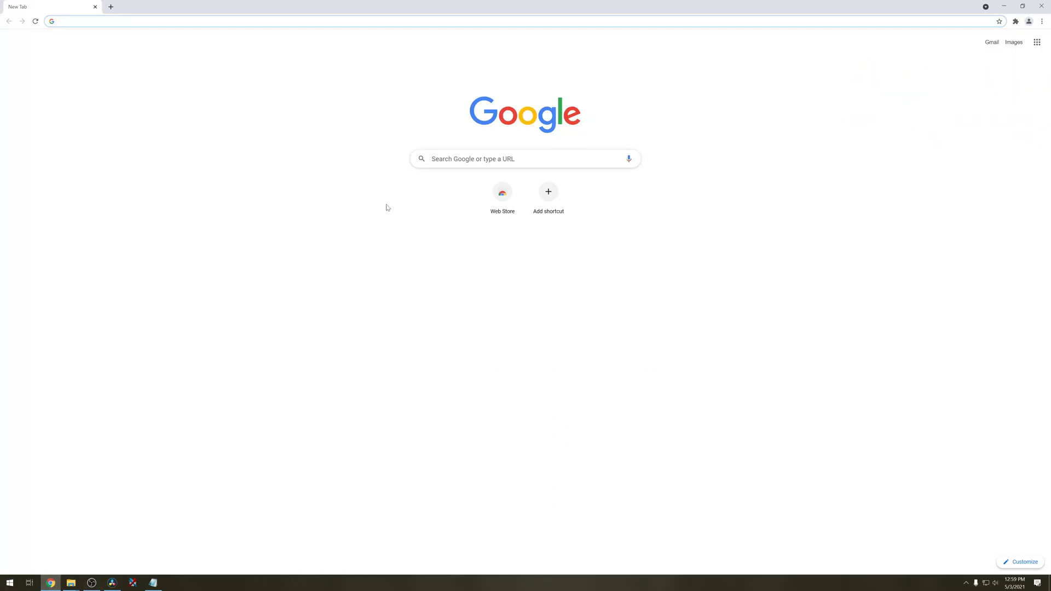
left_click(414, 172)
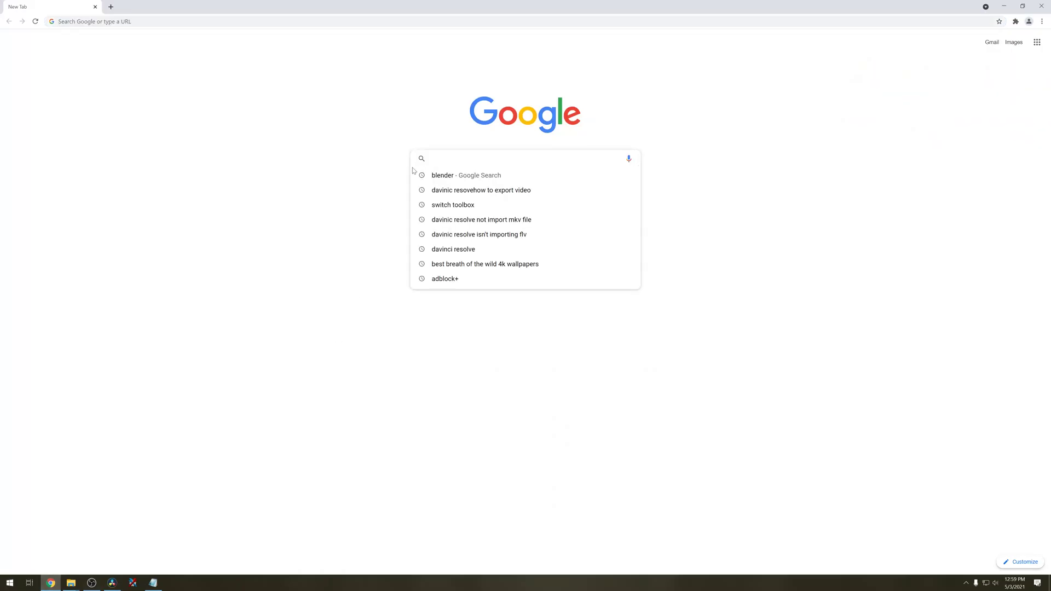
type("cemu")
key("Return")
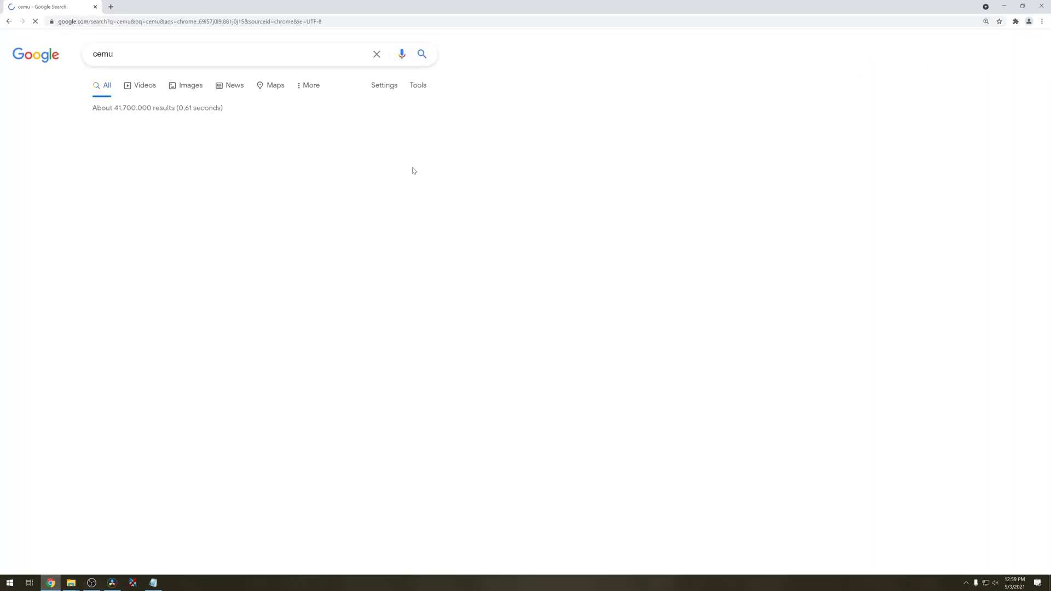
Go to cemu.info and download the latest release, cemu_1.22.11.zip (Win x64).
left_click(116, 146)
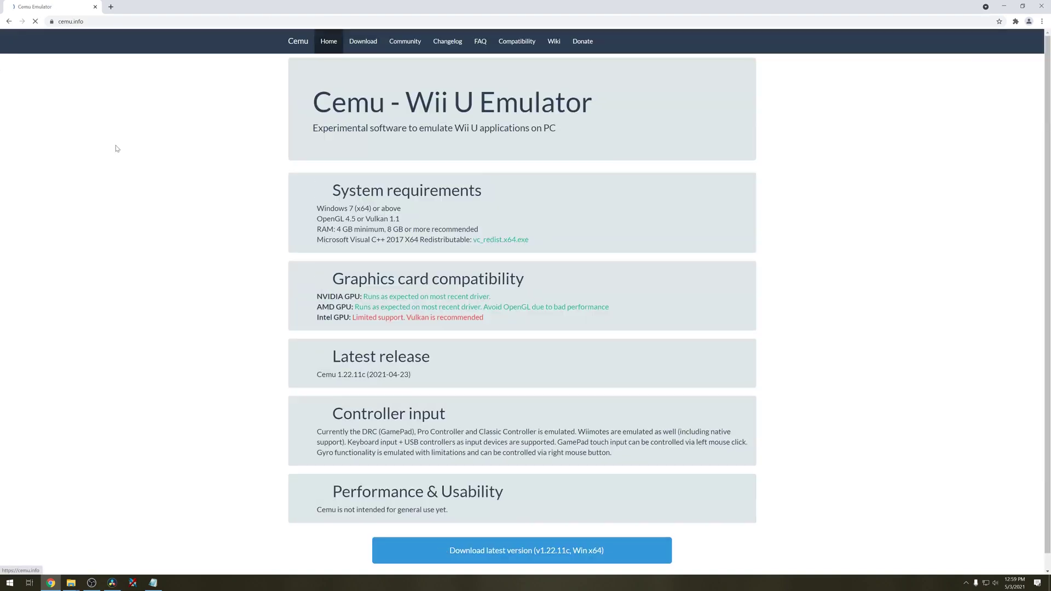
scroll(493, 320, "down", 1)
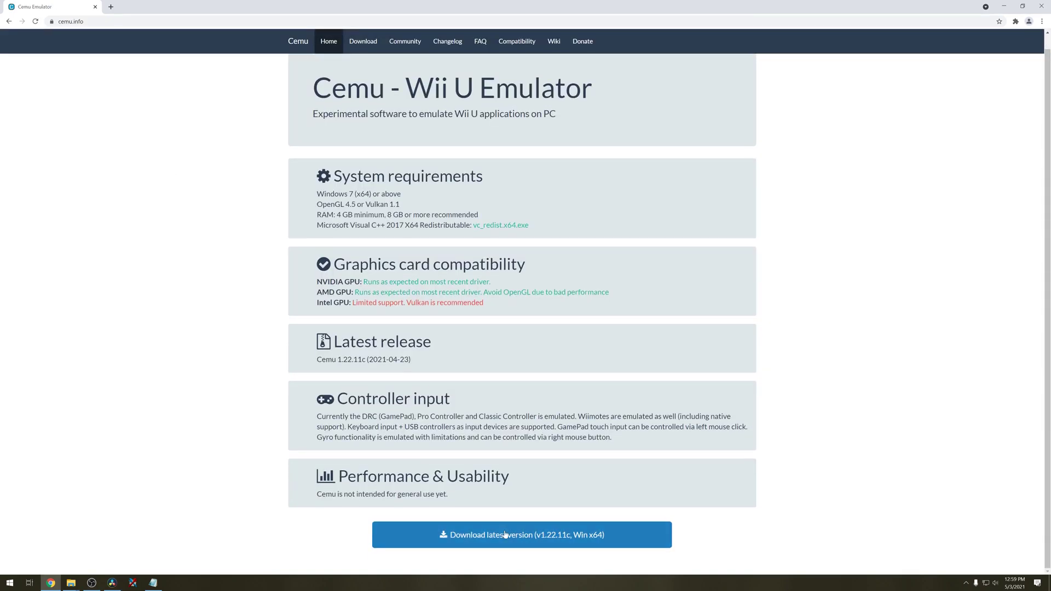
left_click(505, 534)
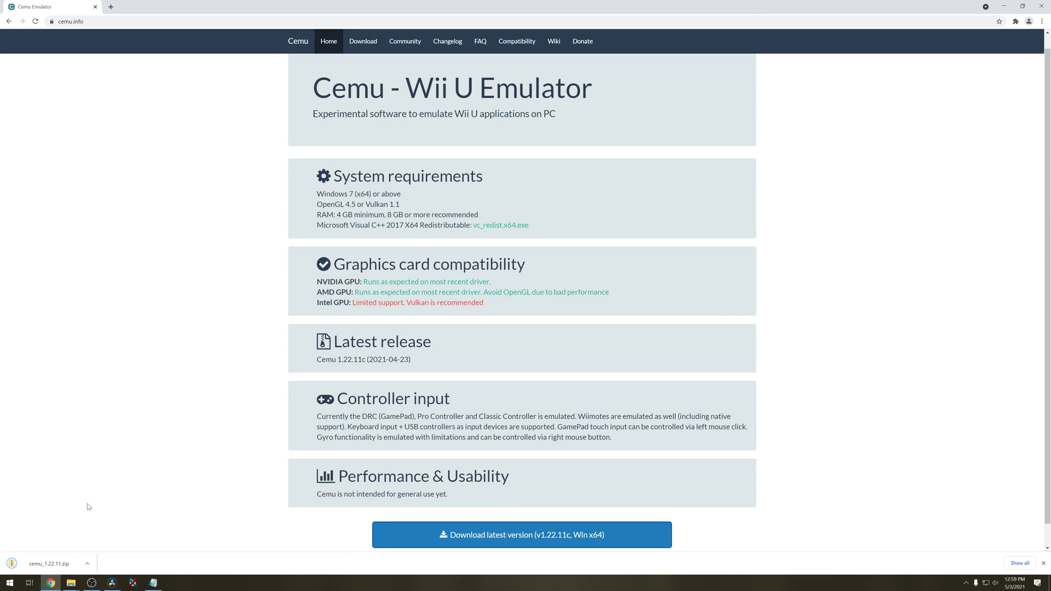
Open the downloaded cemu_1.22.11 archive's folder and launch Cemu.exe.
left_click(52, 563)
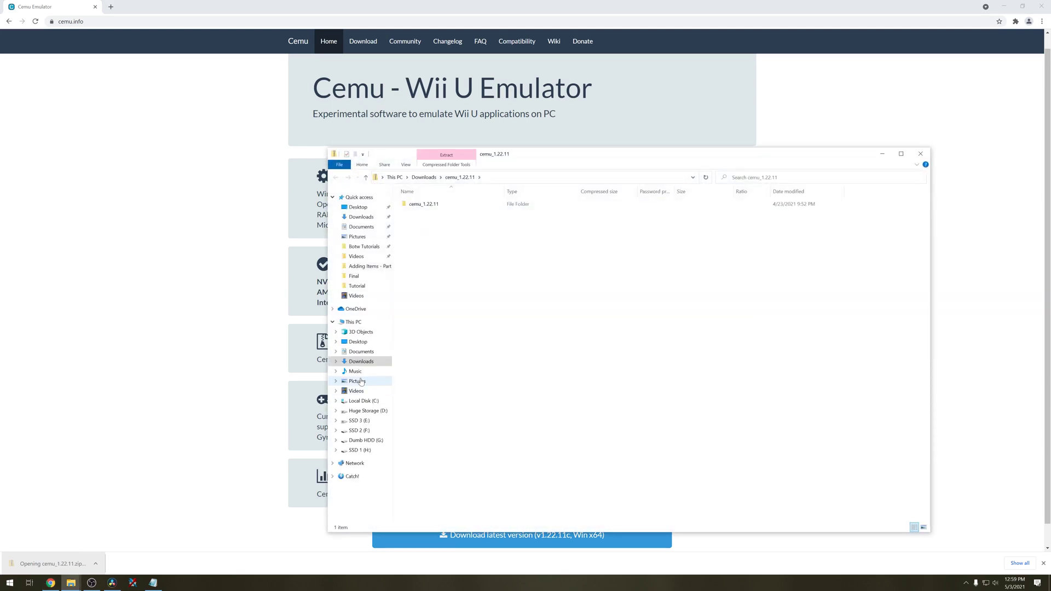
double_click(414, 206)
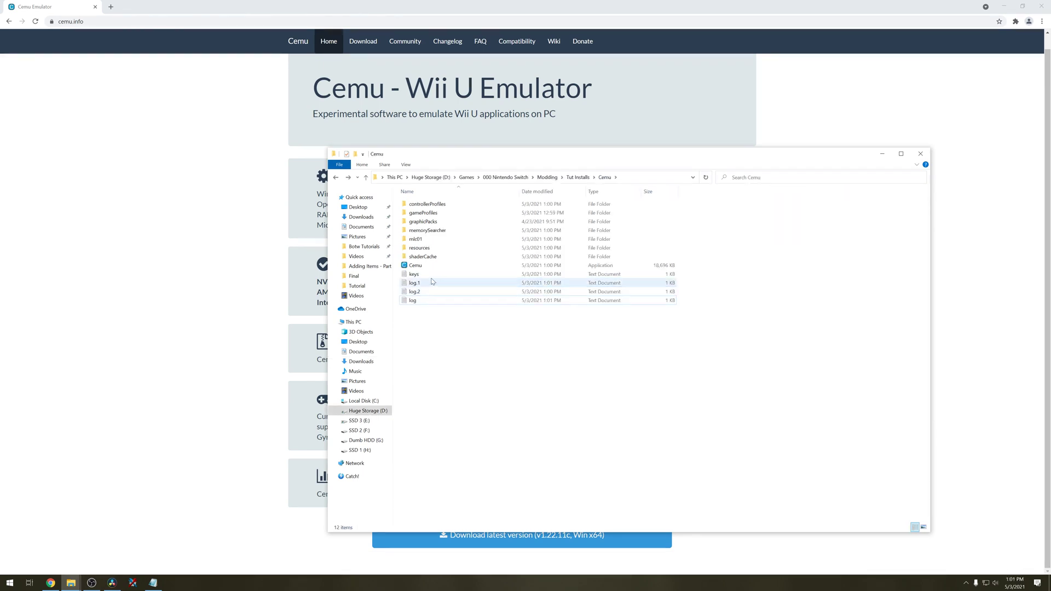
double_click(419, 265)
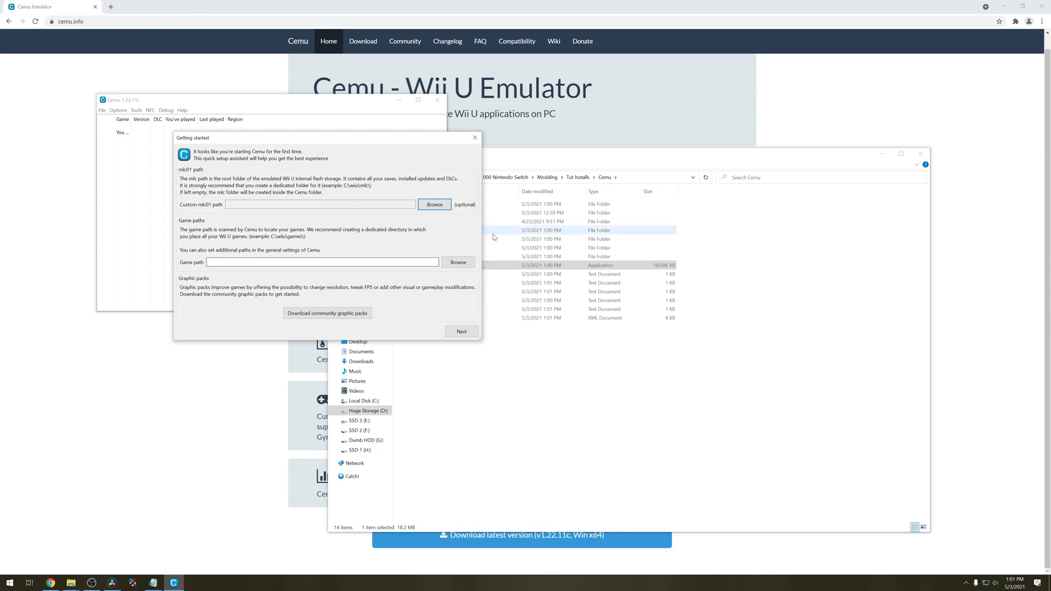
Set Cemu's game path to the BotW files, fetch community graphic packs, and close Getting started.
left_click(457, 262)
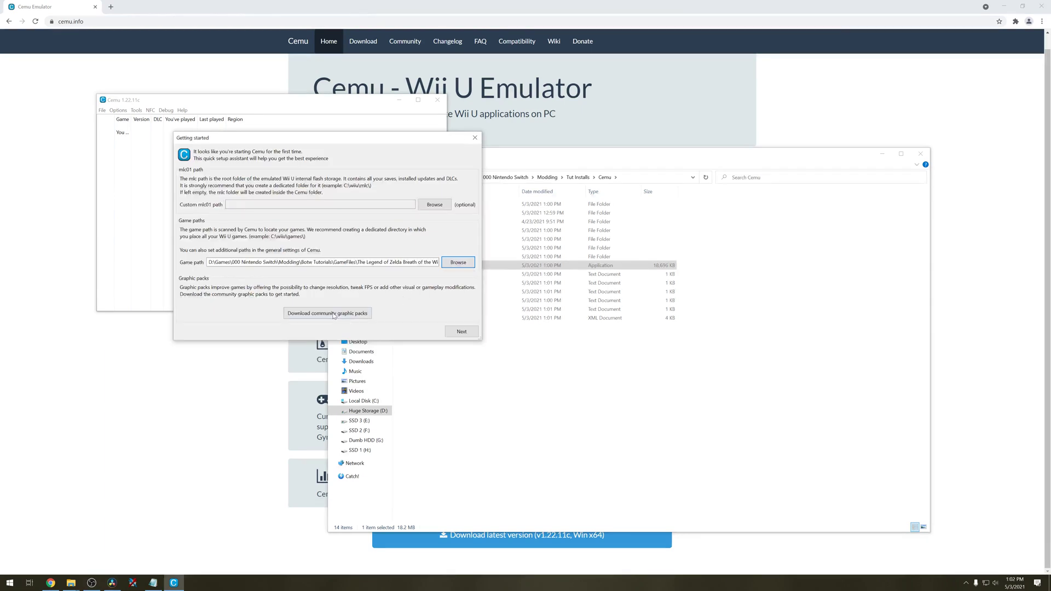
left_click(331, 314)
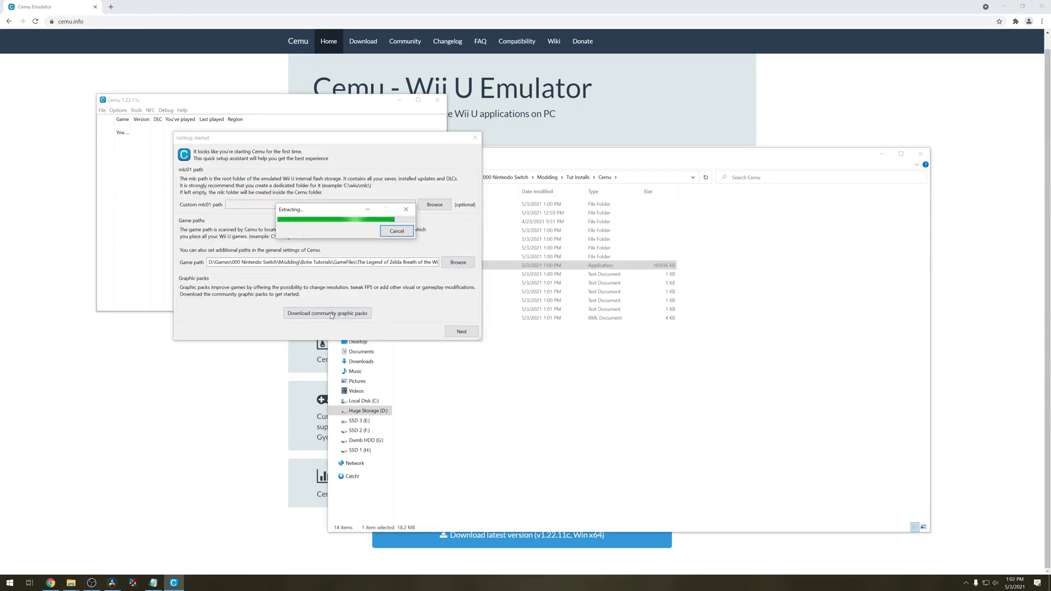
left_click(461, 332)
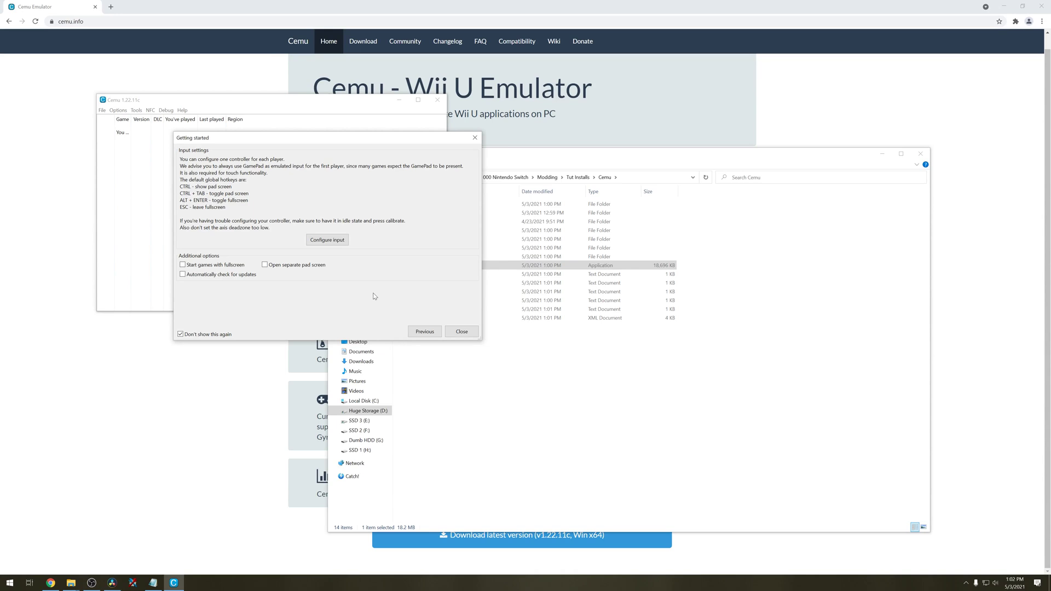
left_click(450, 330)
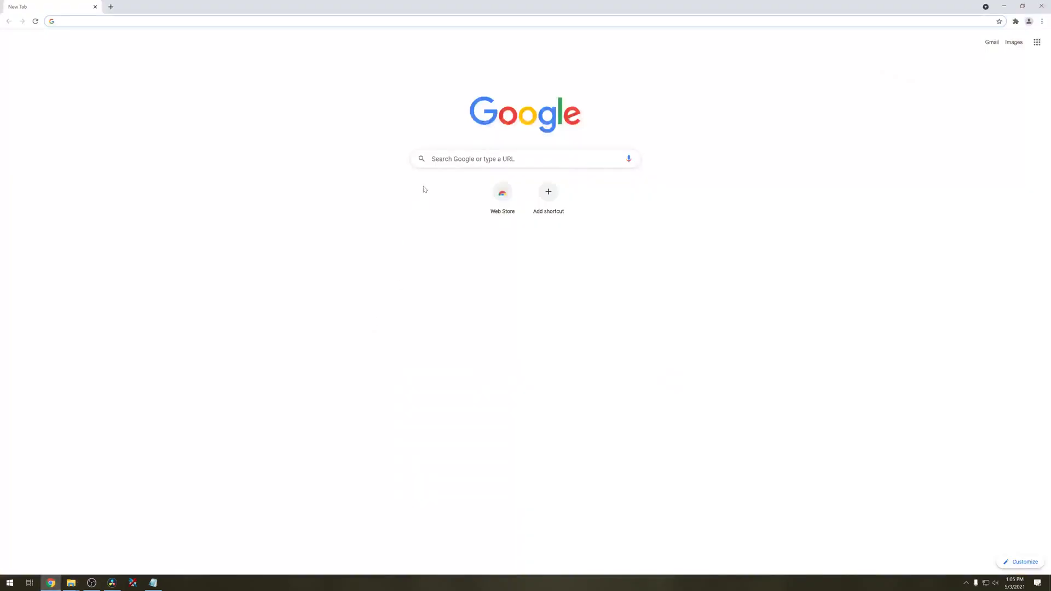
Search Google for python, download python-3.9.4-amd64.exe from python.org, and open it.
left_click(436, 165)
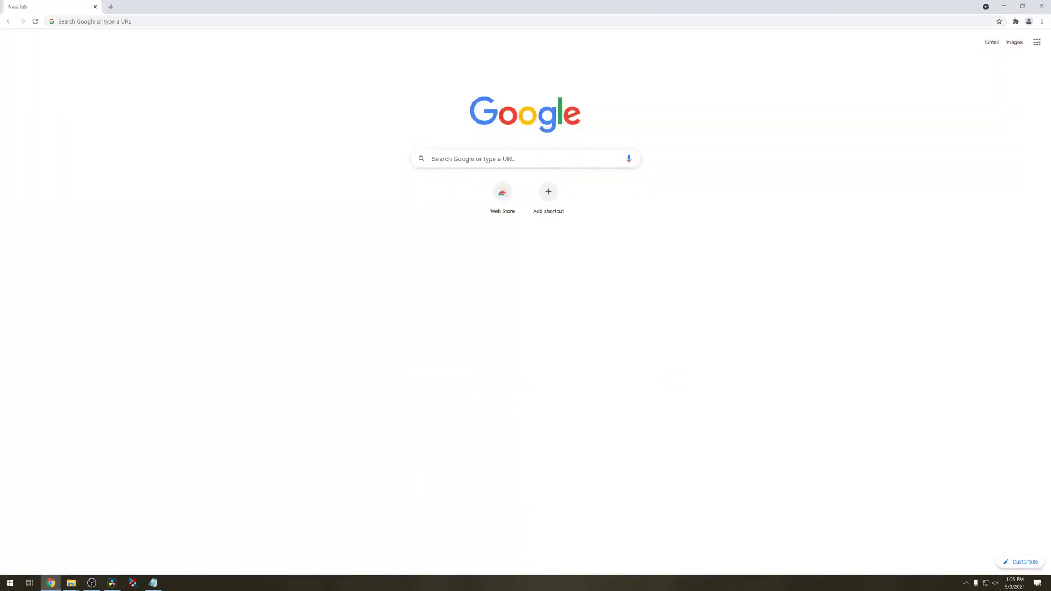
type("p")
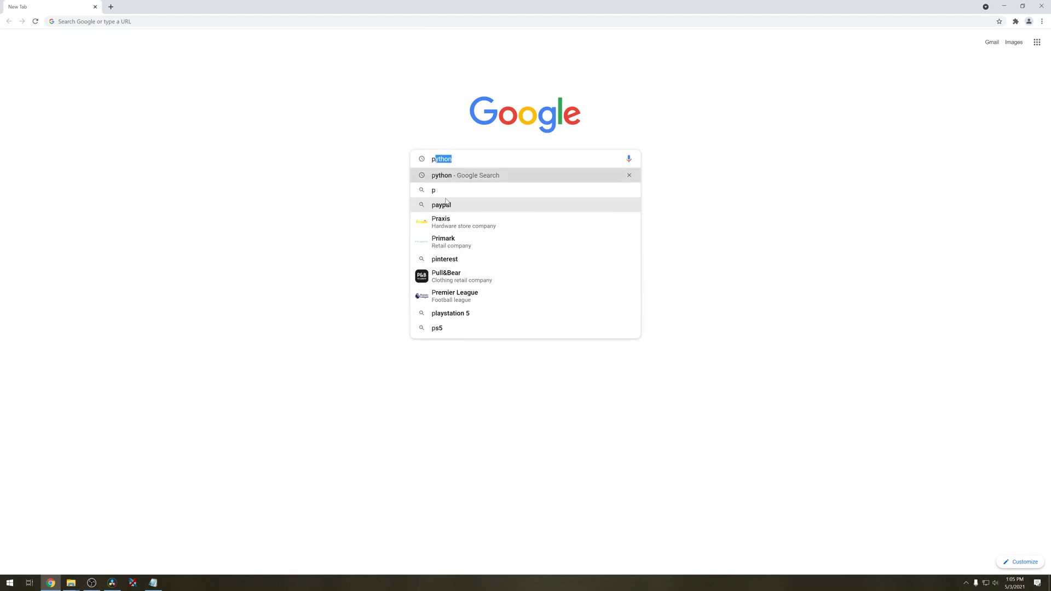
key("Return")
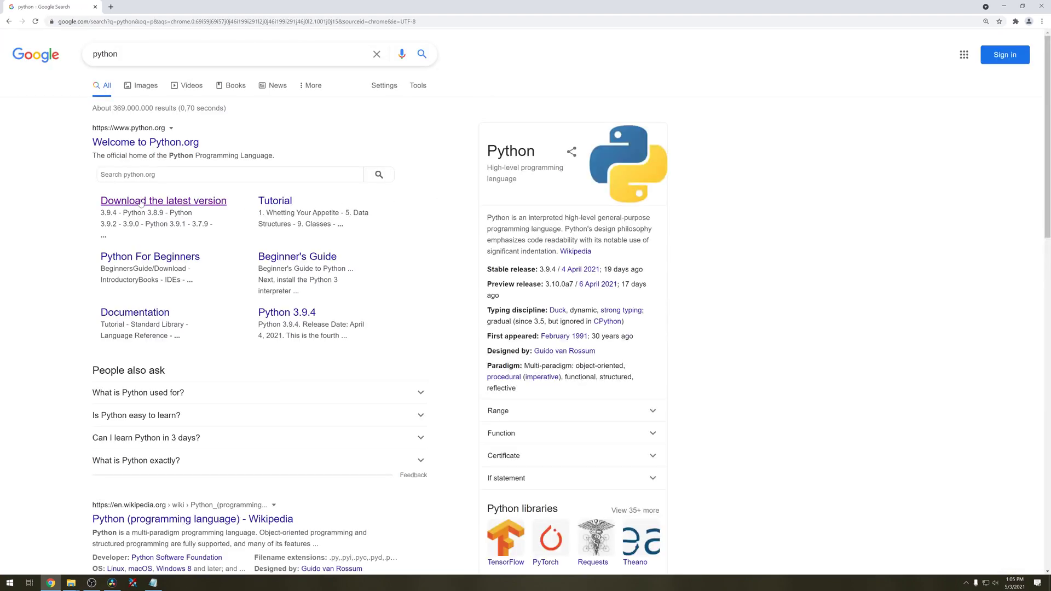
left_click(142, 202)
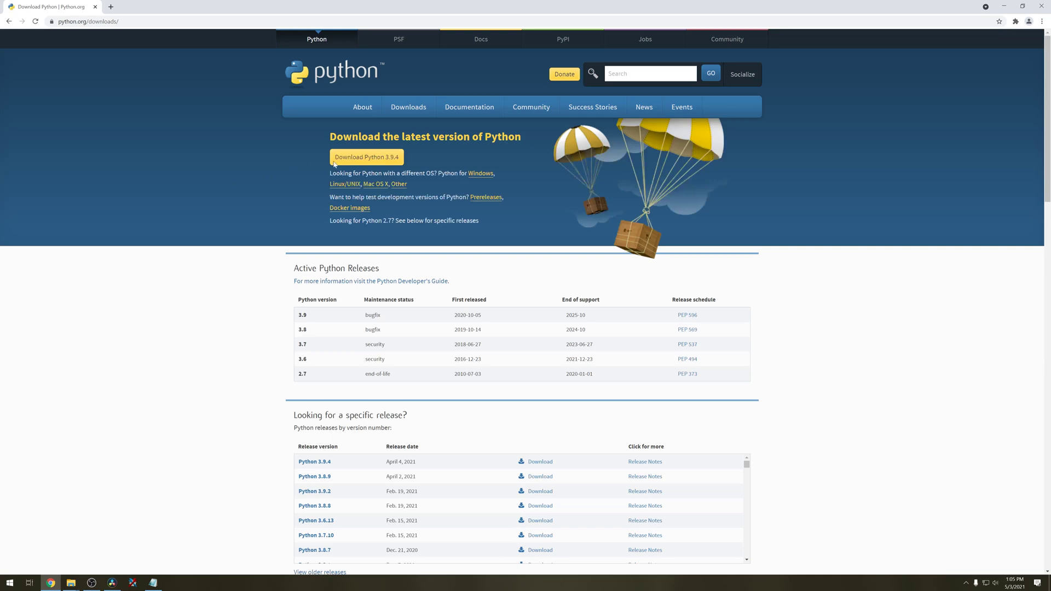
left_click(348, 158)
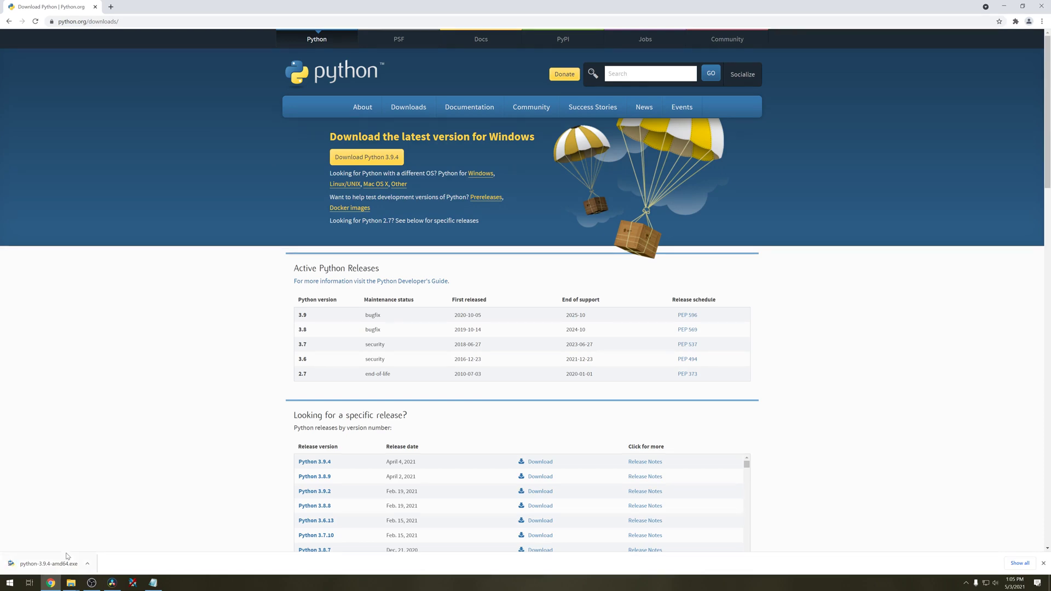
left_click(49, 564)
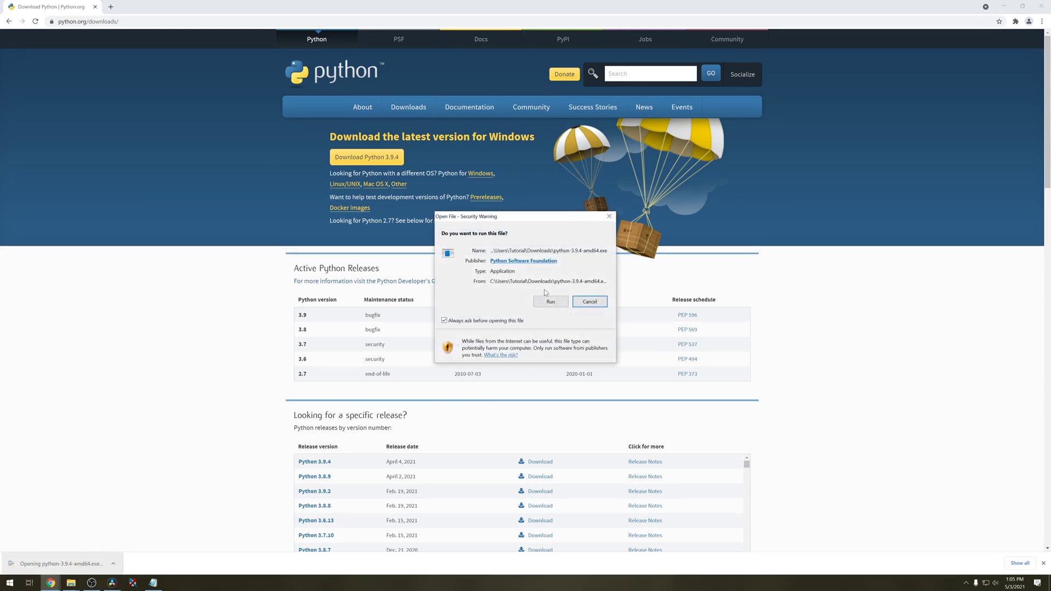
Run the installer and install Python 3.9.4 with Add Python 3.9 to PATH, then close setup.
left_click(549, 302)
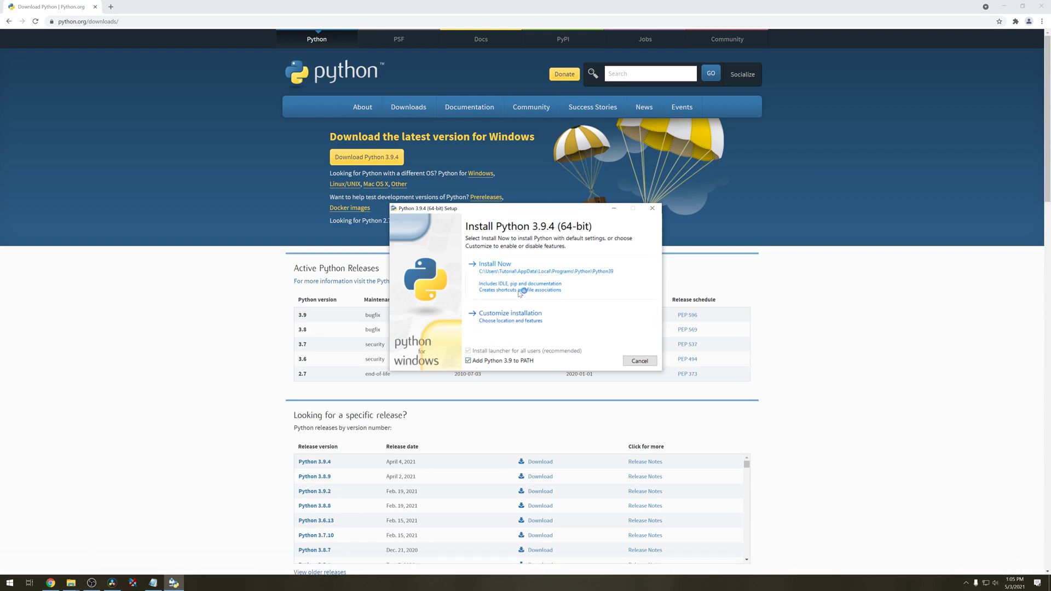
left_click(520, 272)
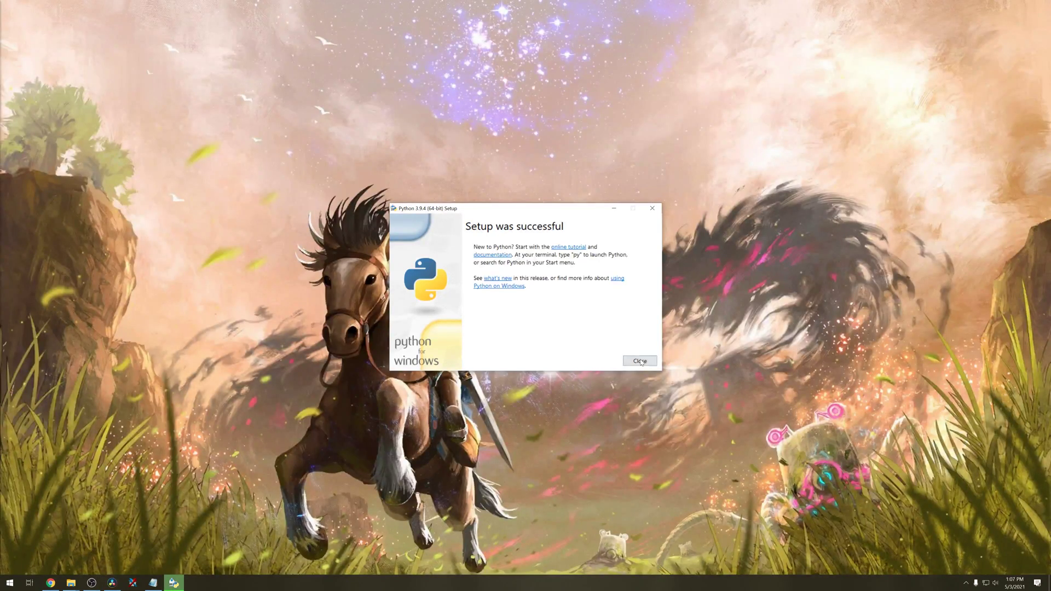
left_click(639, 363)
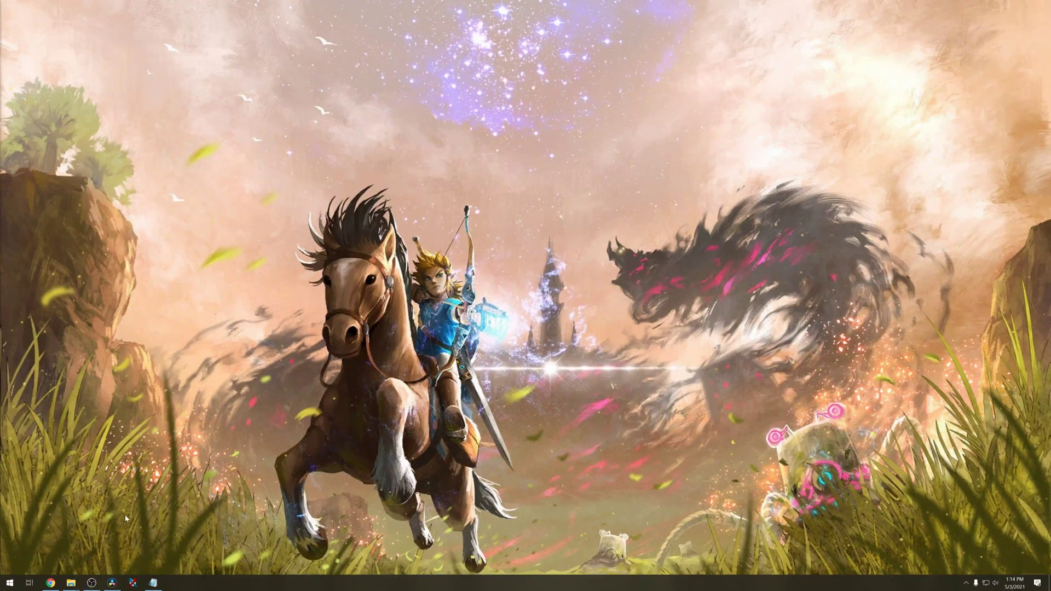
Find cmd from the Start menu and open Command Prompt.
left_click(10, 582)
left_click(9, 582)
key("super")
type("cmd")
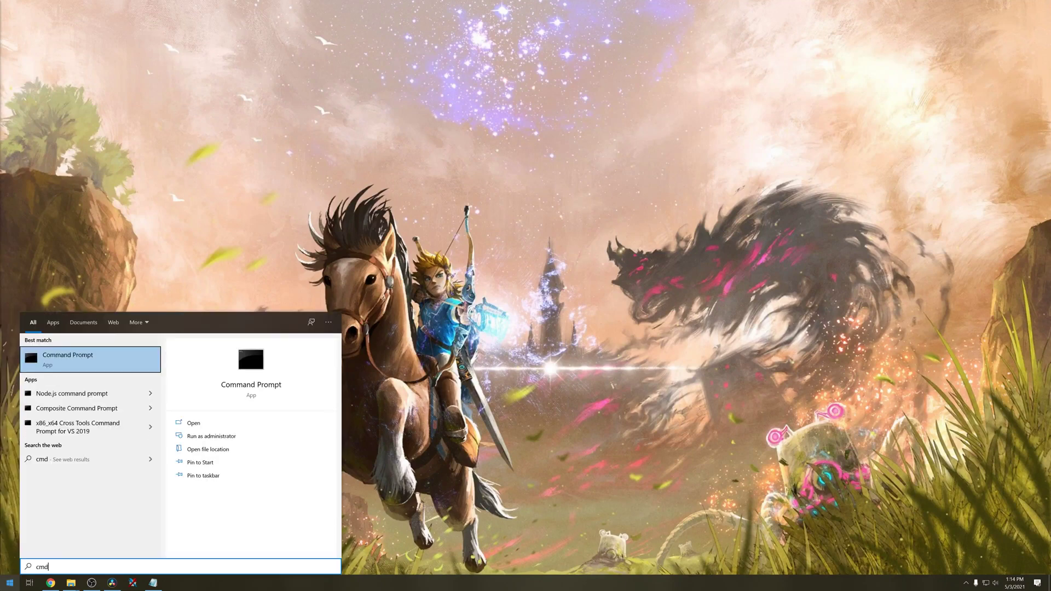
left_click(90, 358)
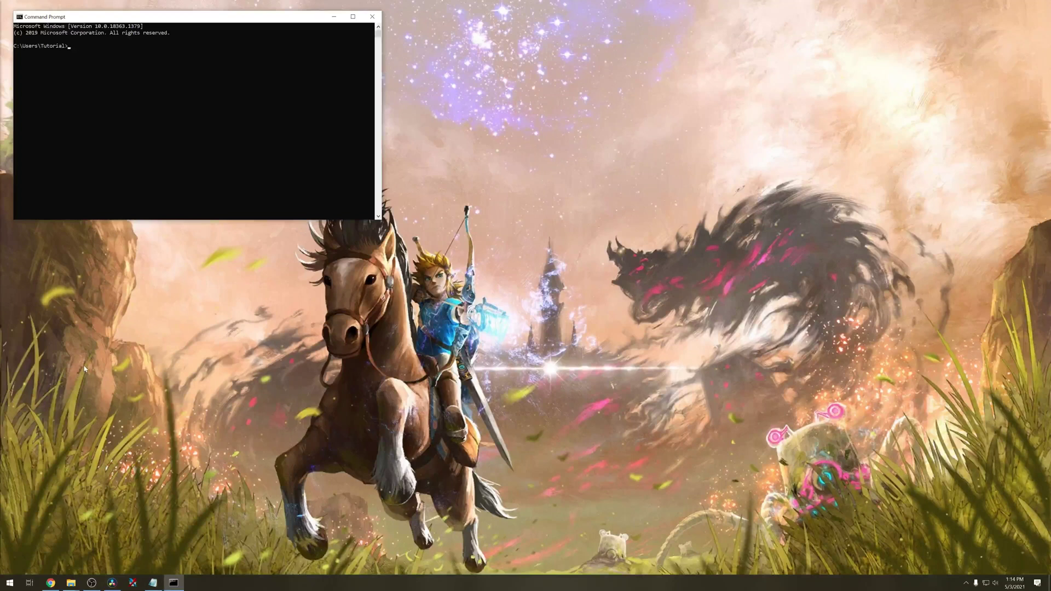
Run pip install bcml to install bcml 3.4.9, then close Command Prompt.
type("pip install bcml")
key("Return")
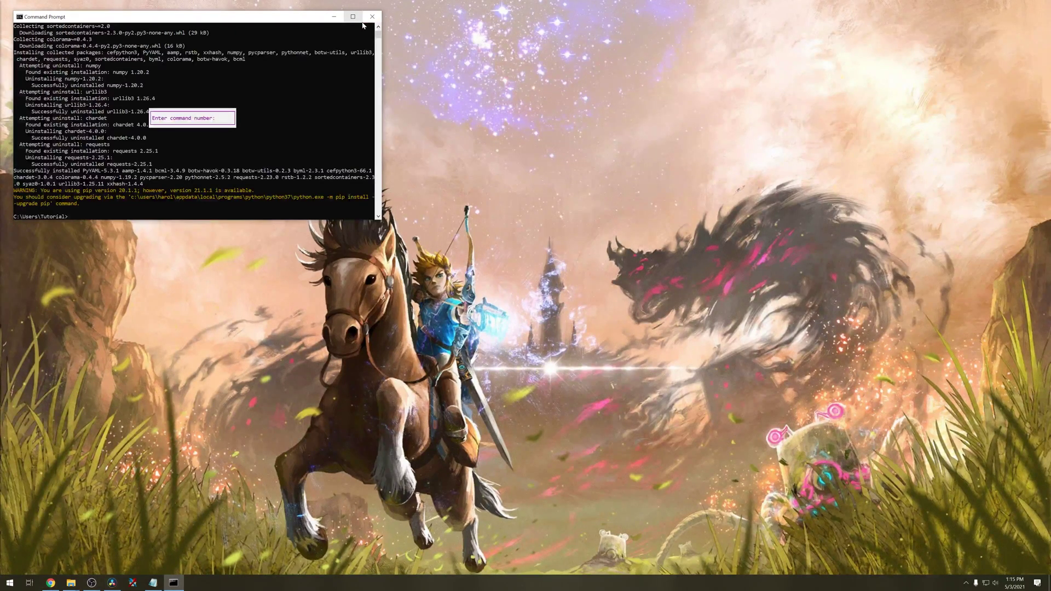
left_click(374, 18)
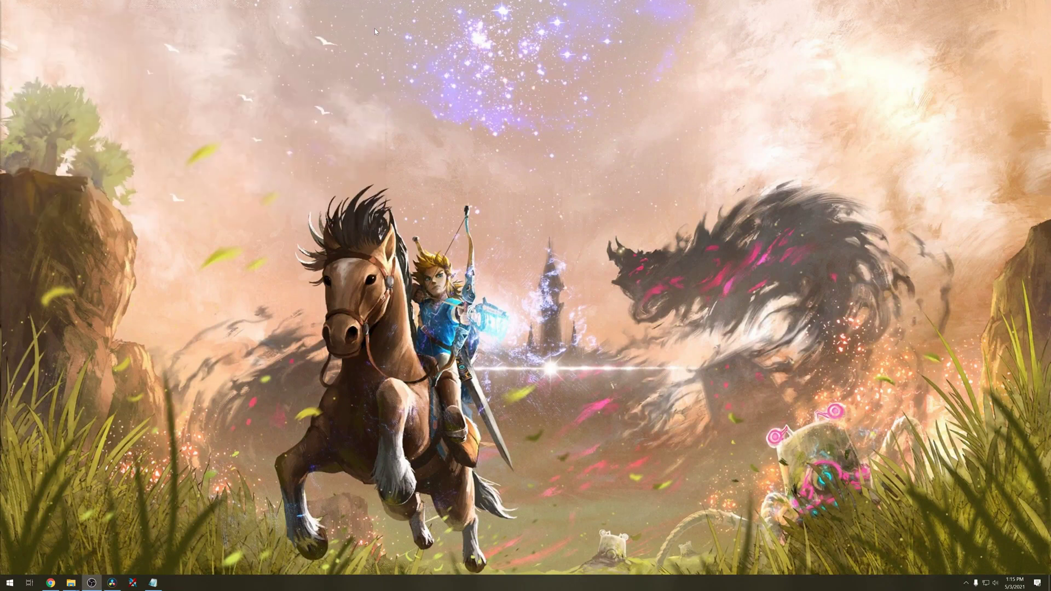
Search the Start menu for bcml and launch BCML.
left_click(9, 584)
type("bcml")
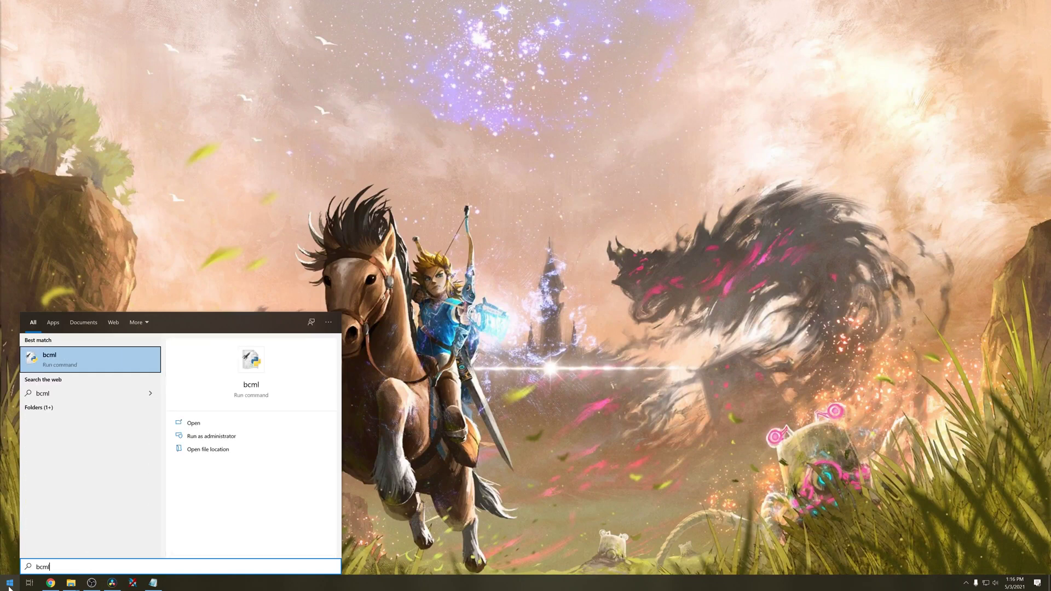
left_click(95, 357)
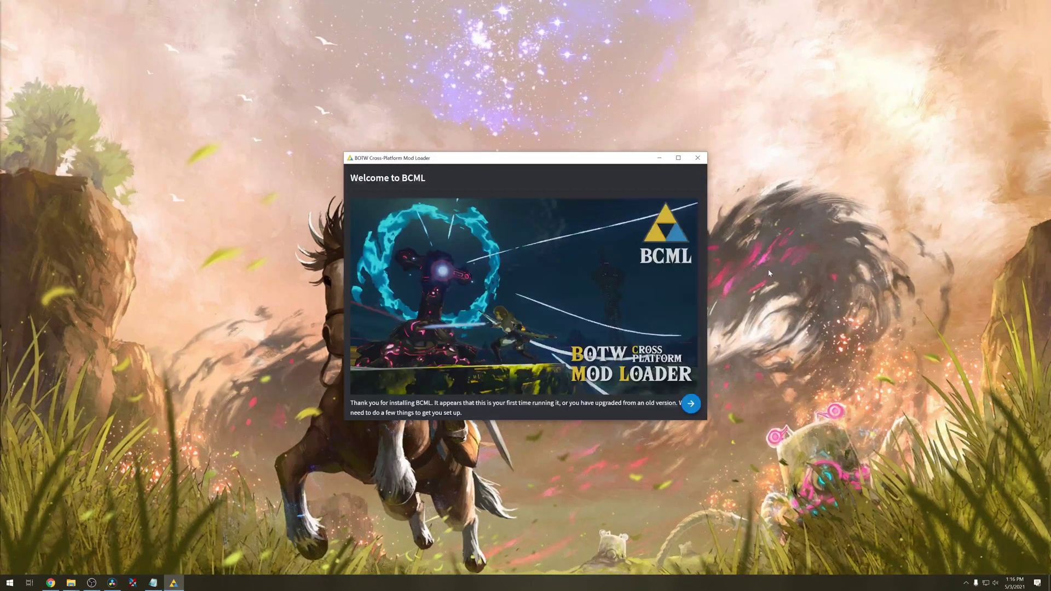
Step through Import Settings, save the Cemu, game, update and DLC folders, and finish setup.
left_click(691, 404)
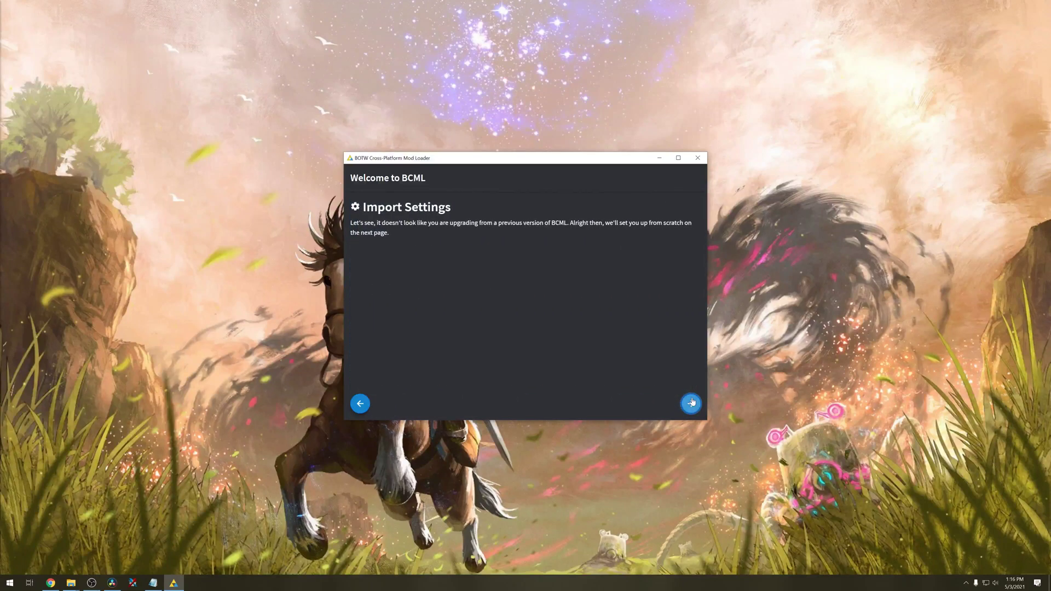
left_click(691, 404)
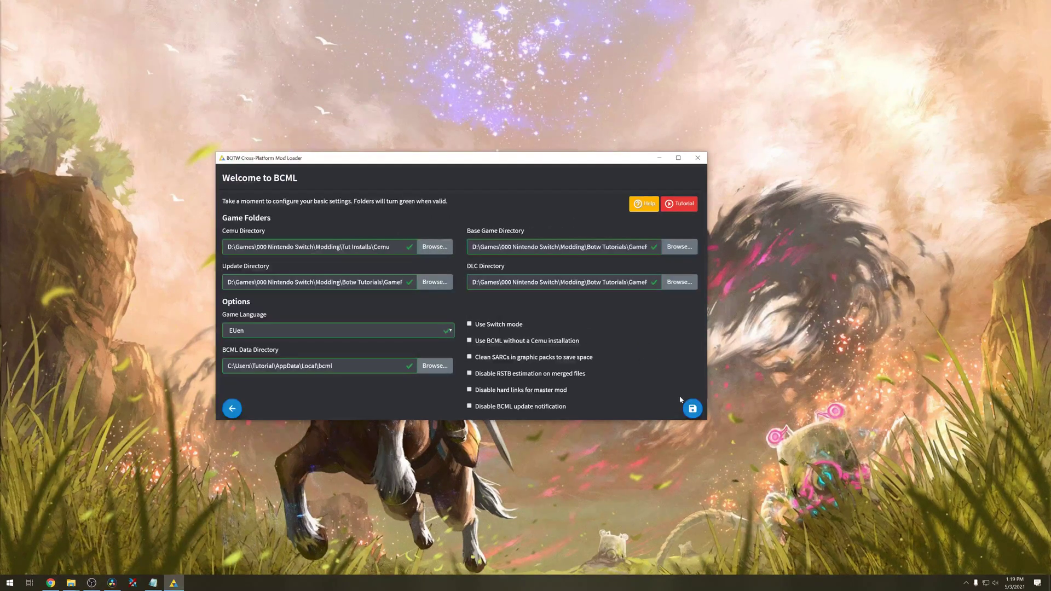
left_click(686, 409)
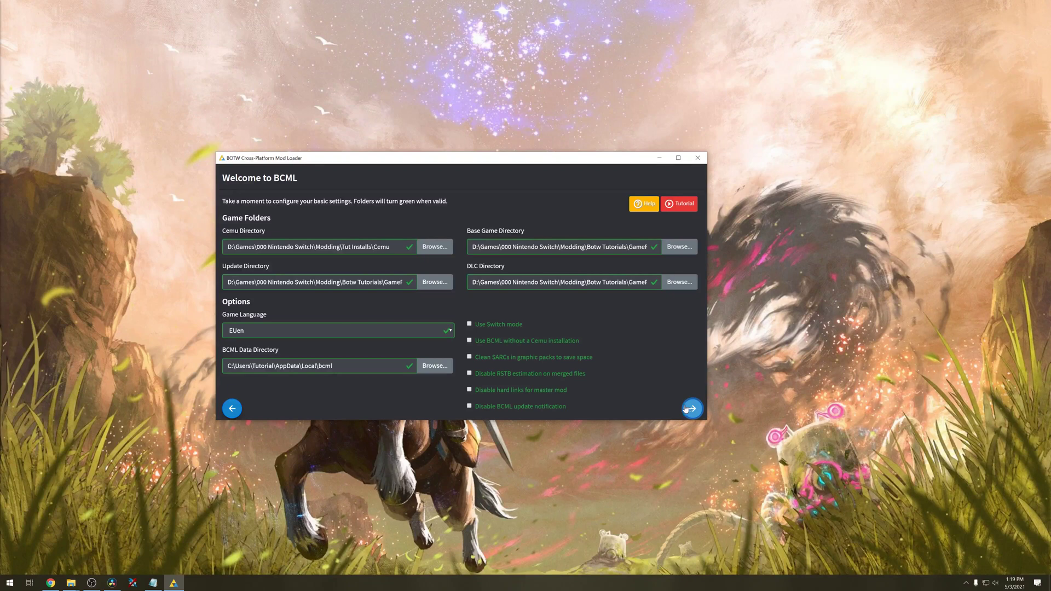
left_click(692, 409)
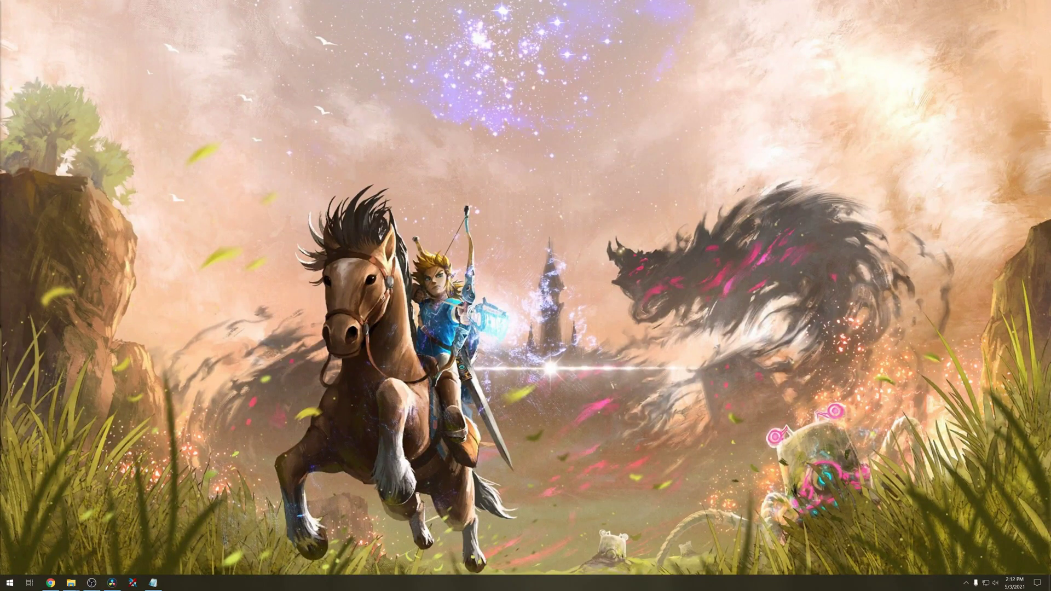
Open Command Prompt and run pip install botw_actor_tool.
left_click(10, 582)
type("cmd")
key("Return")
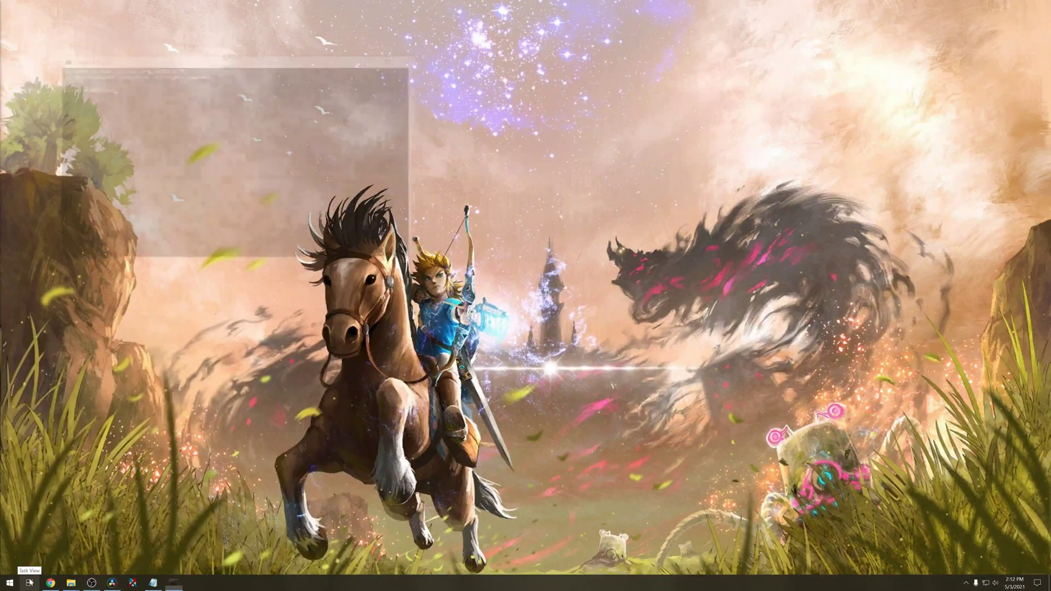
type("pip ")
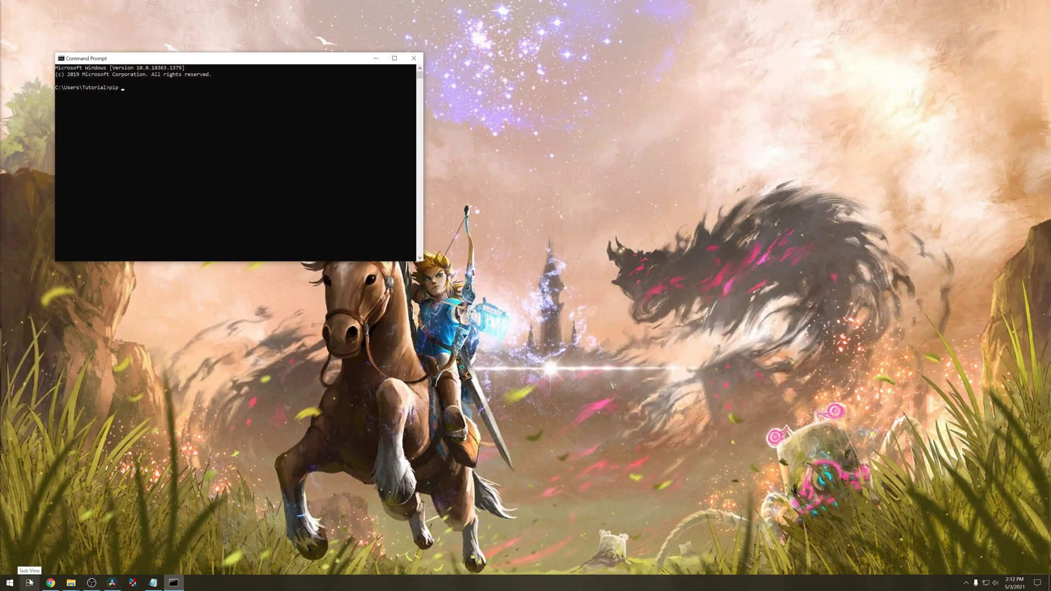
type("install botw_actor)")
key("BackSpace")
type("_tool")
key("Return")
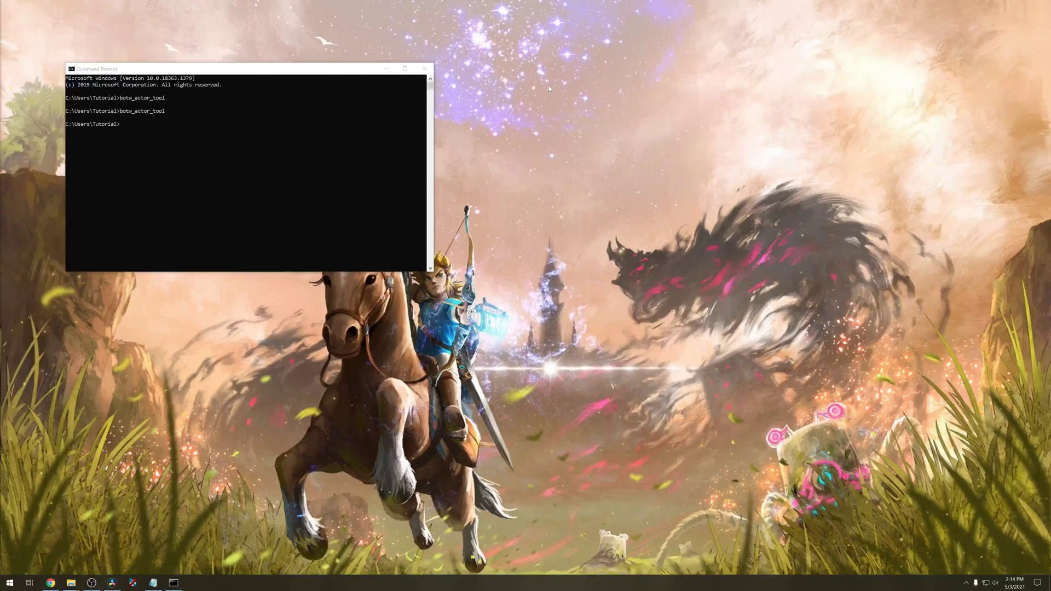
Run botw_actor_tool to confirm BotW Actor Tool opens.
left_click(332, 68)
key("Up")
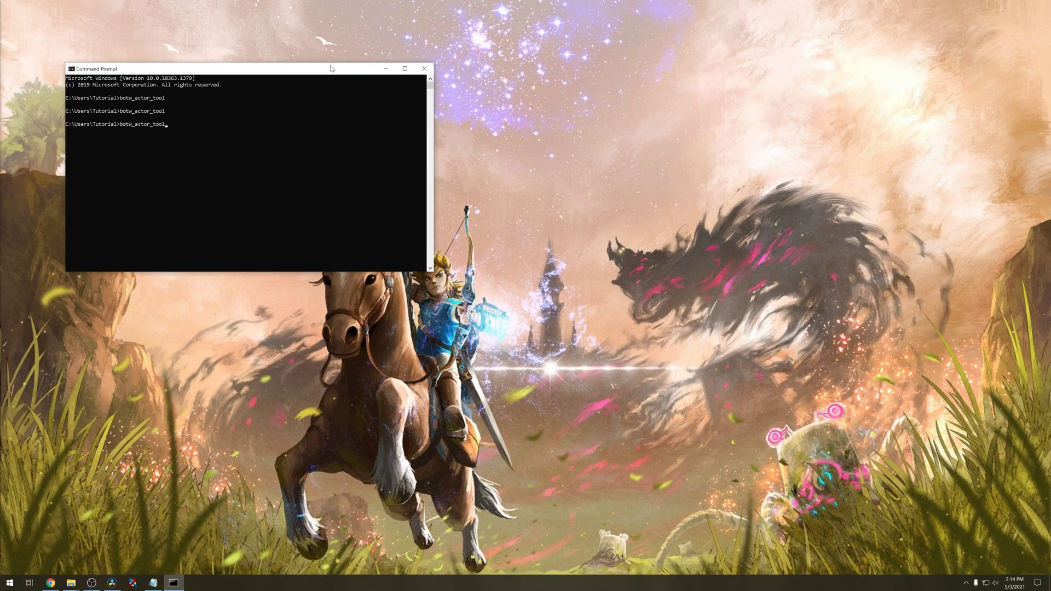
key("Return")
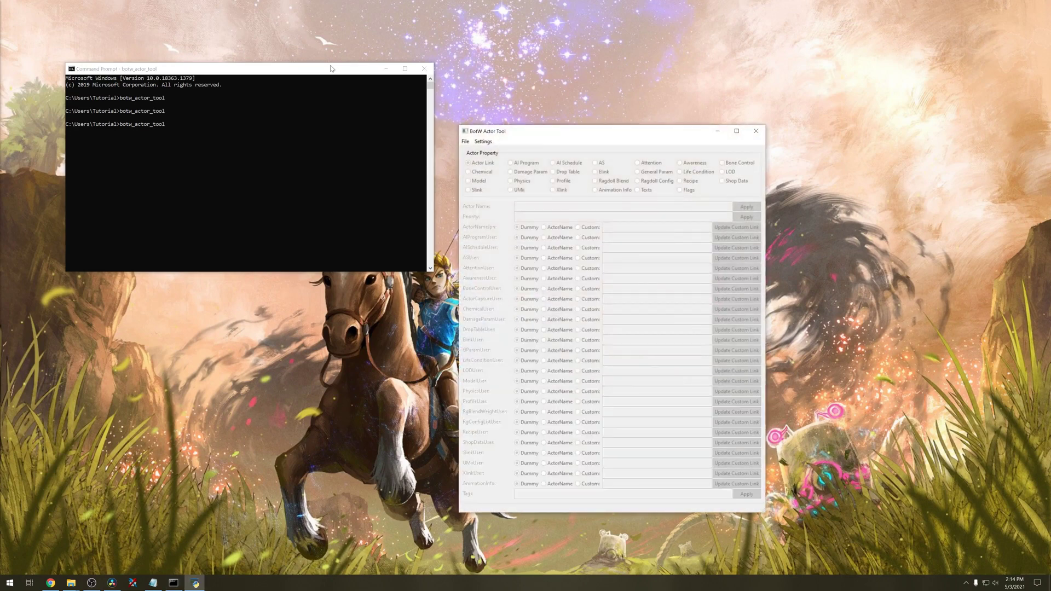
left_click_drag(605, 134, 623, 135)
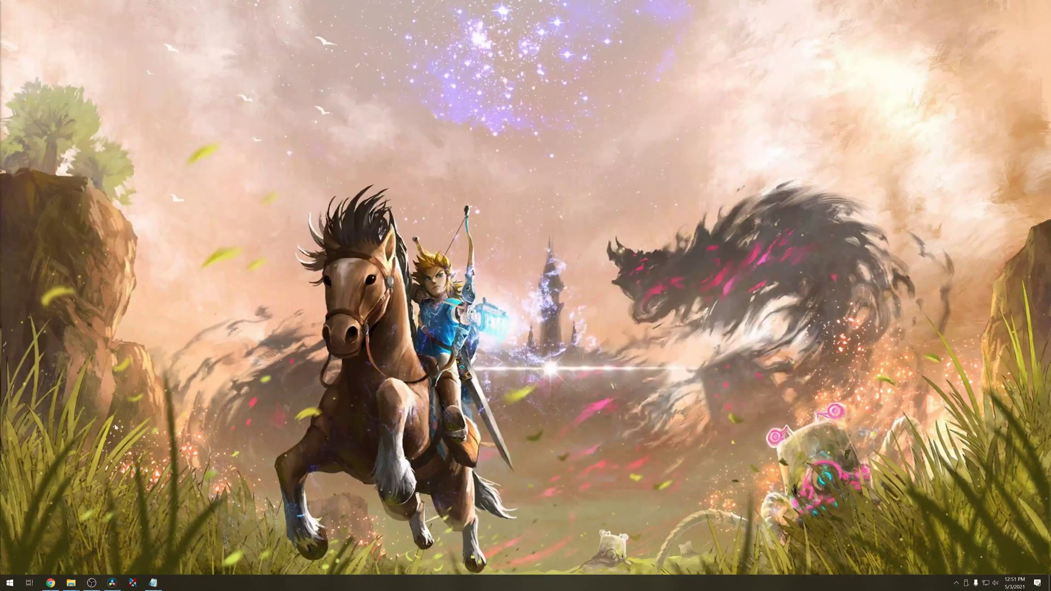
Search Google for Blender and open the official blender.org site.
left_click(50, 582)
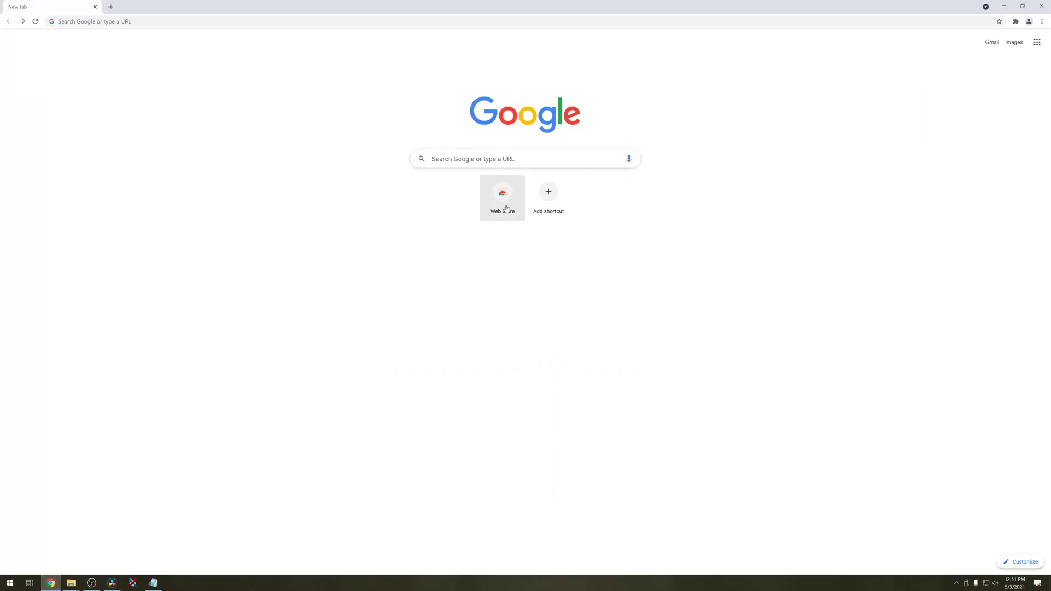
left_click(520, 166)
type("Blender")
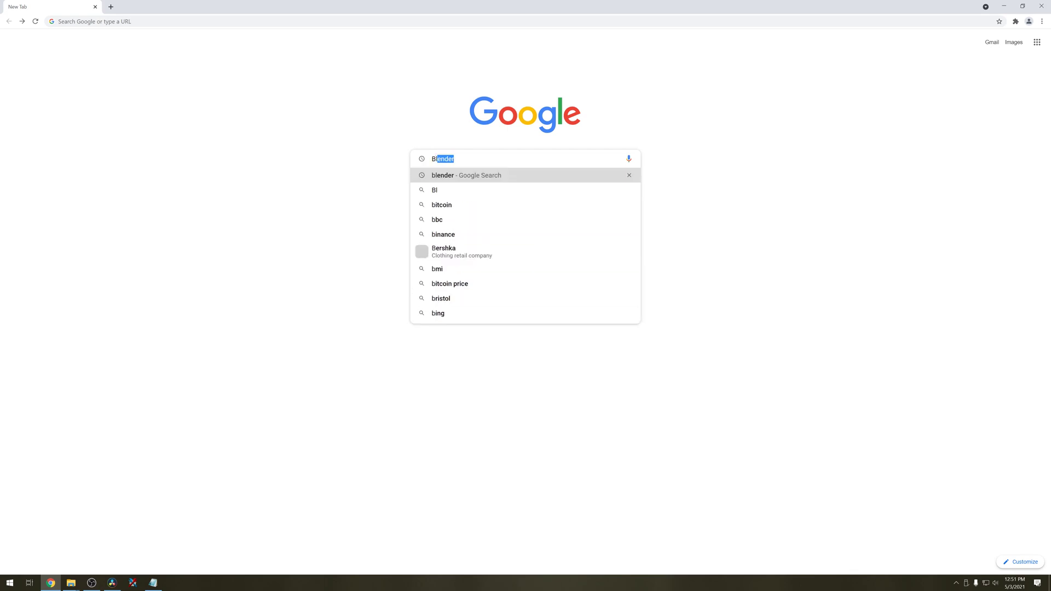
key("Return")
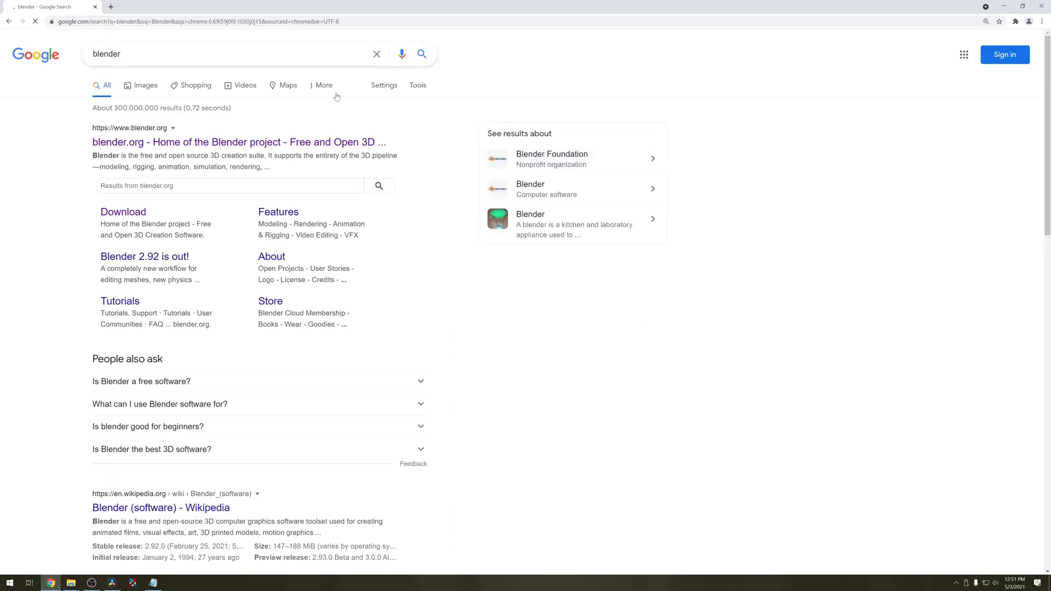
left_click(208, 147)
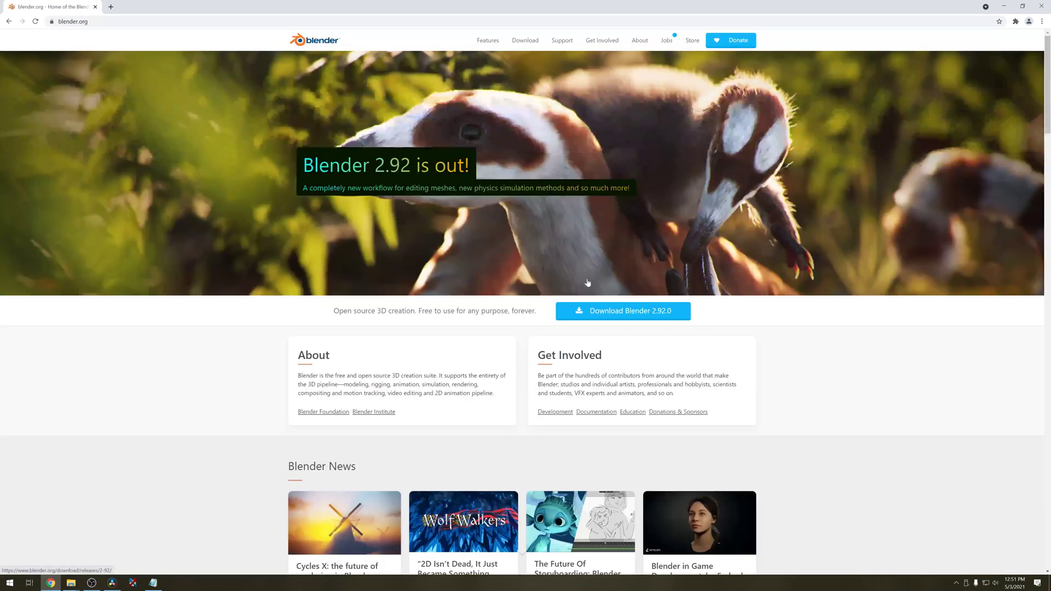
Download the Blender 2.92.0 Windows installer and run it.
left_click(629, 310)
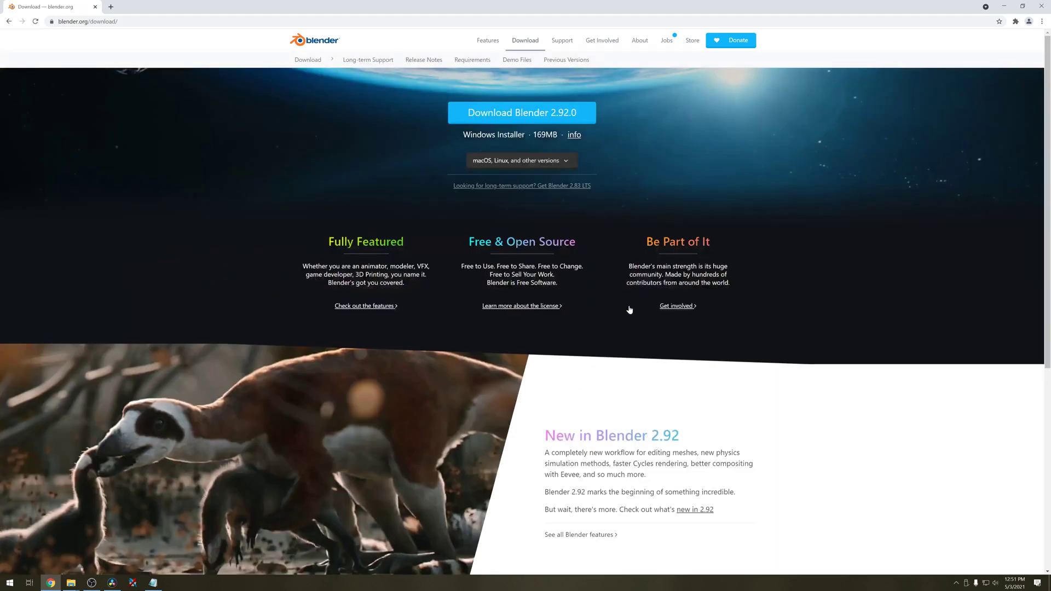
left_click(541, 117)
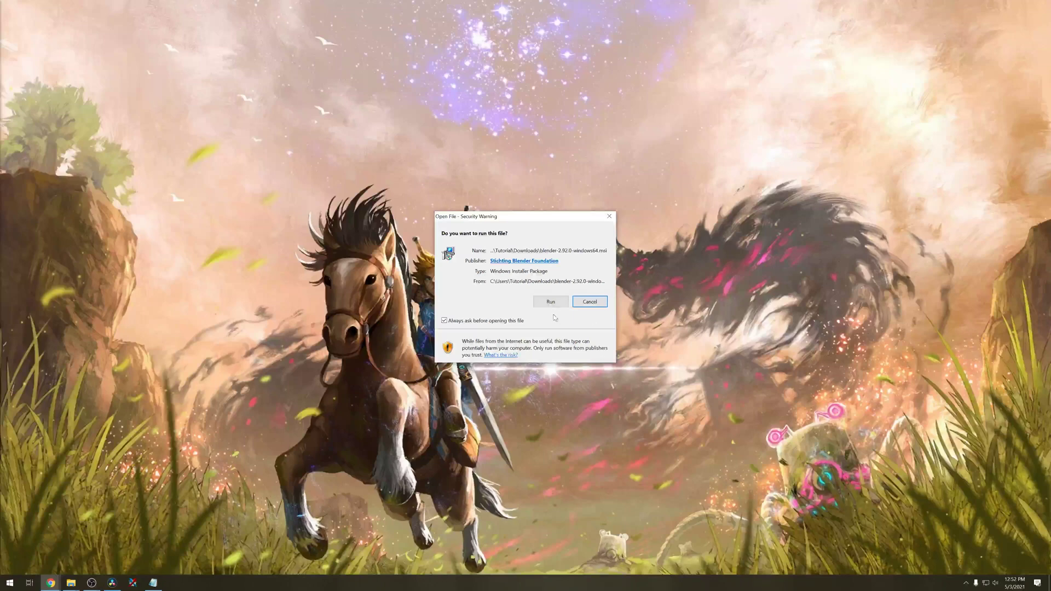
left_click(551, 304)
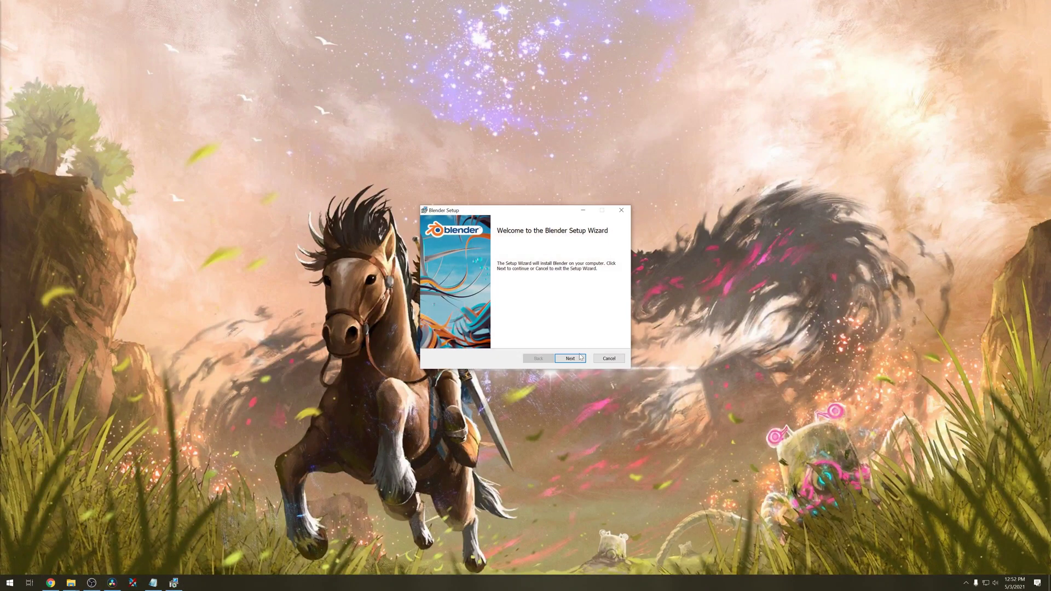
Install Blender 2.92.0, accepting the licence and default features and location.
left_click(573, 360)
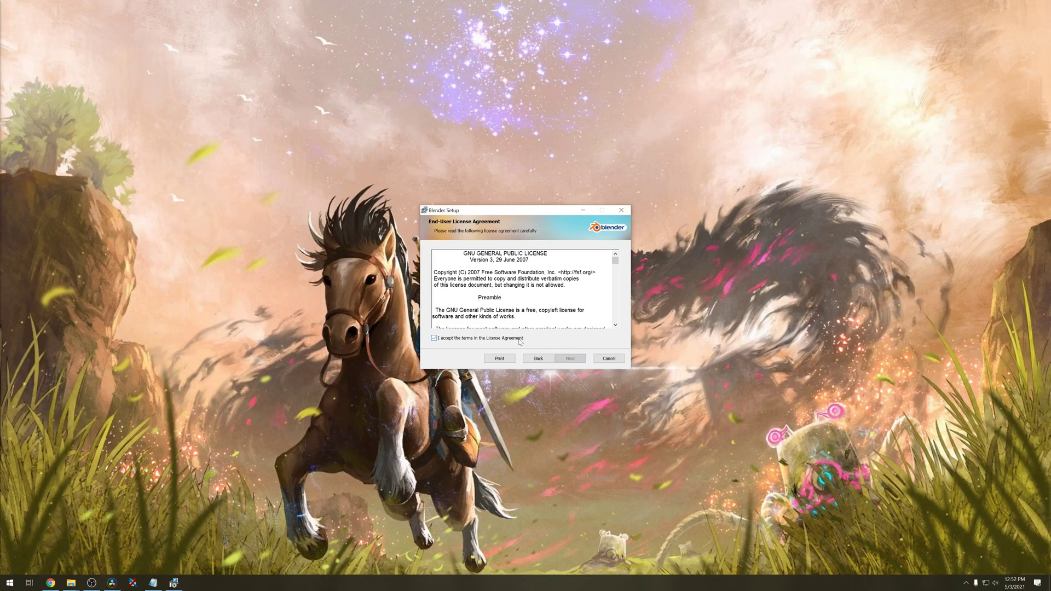
left_click(574, 356)
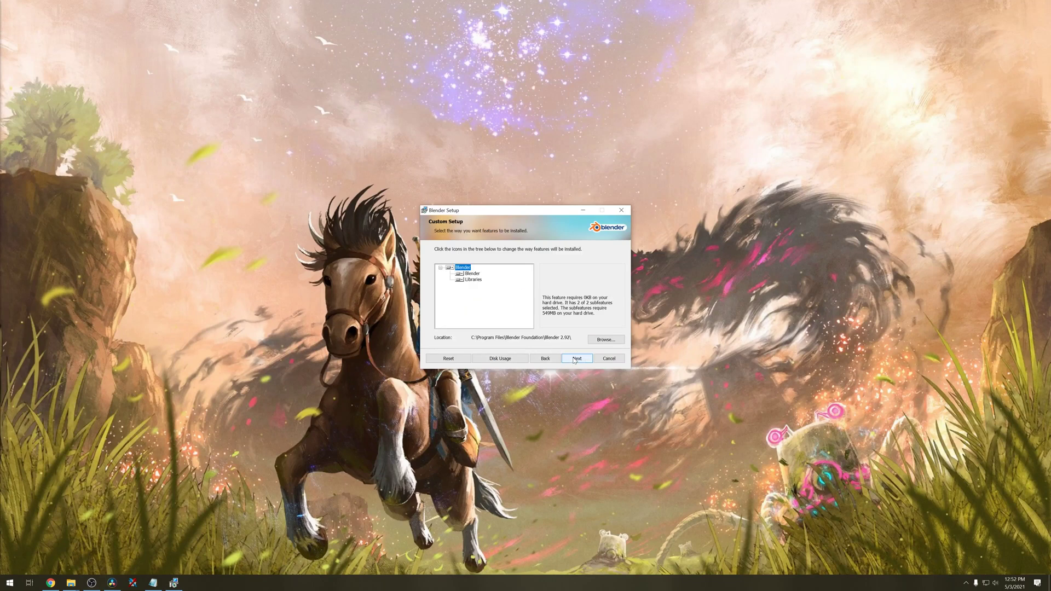
left_click(591, 361)
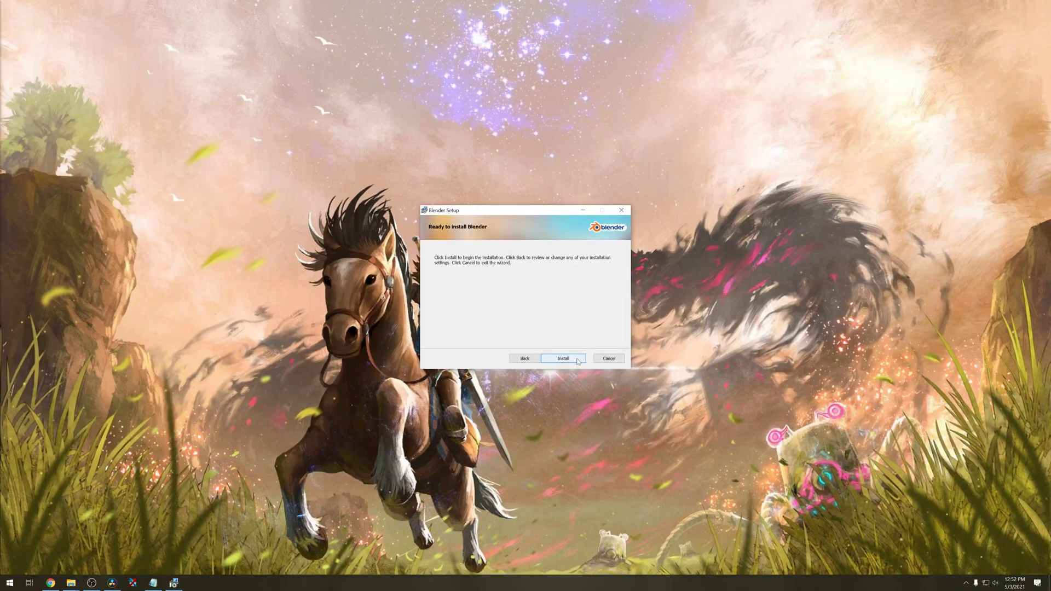
left_click(577, 360)
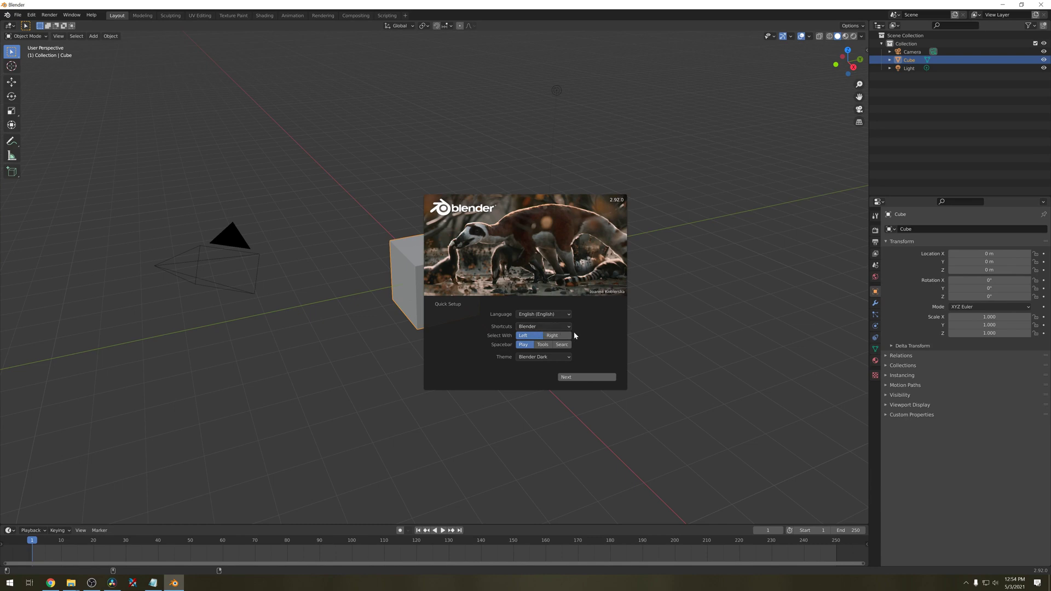
In Blender's Quick Setup, choose Select With Right and Spacebar Search, and confirm.
left_click(558, 336)
left_click(561, 346)
left_click(589, 376)
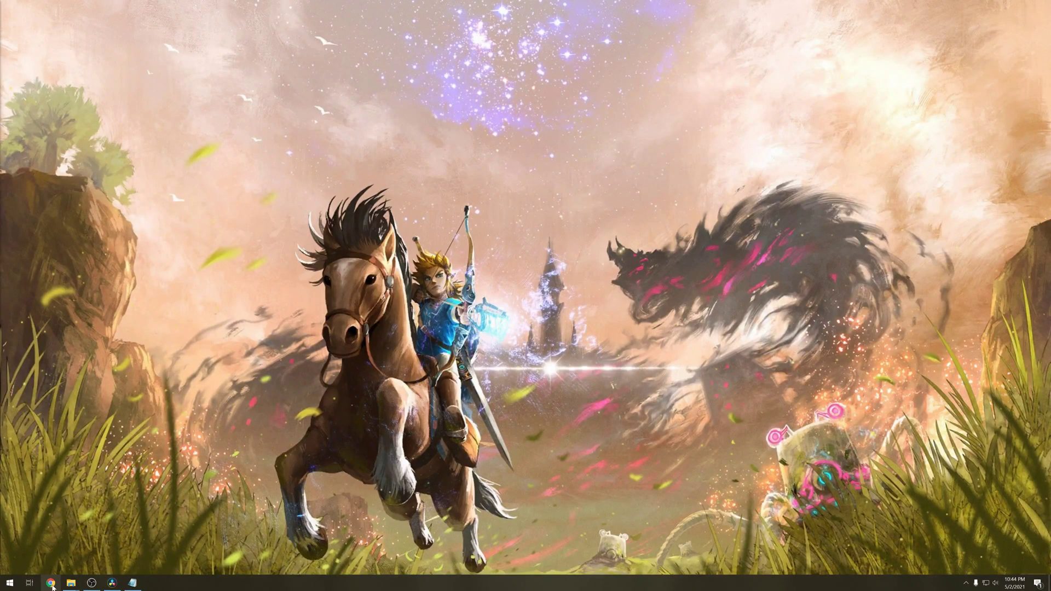
Search Google for 'Switch Toolbox' in Chrome and open the Switch-Toolbox GitHub repository.
left_click(51, 584)
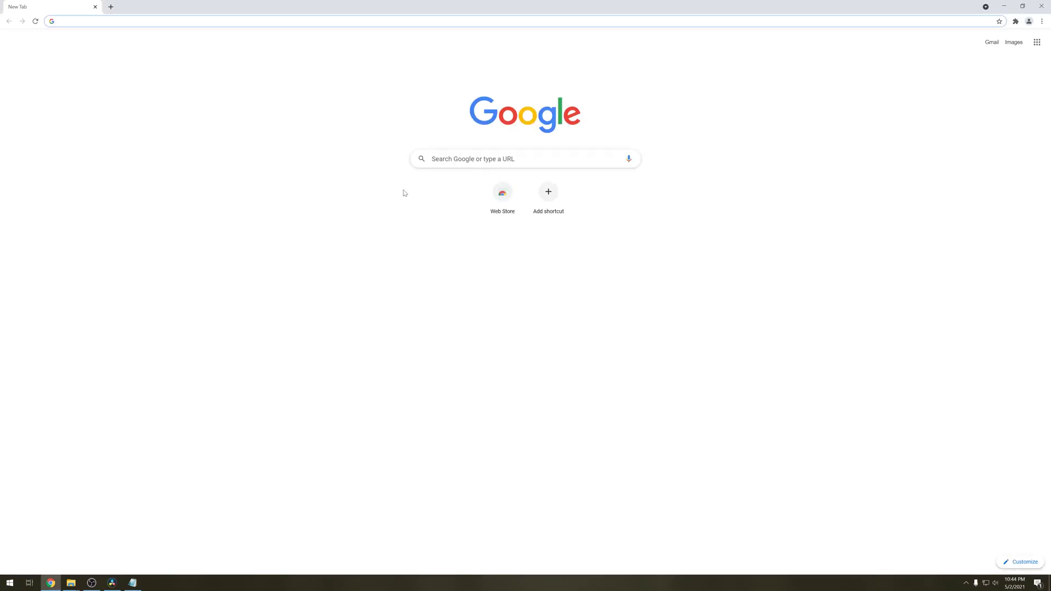
left_click(525, 159)
type("S")
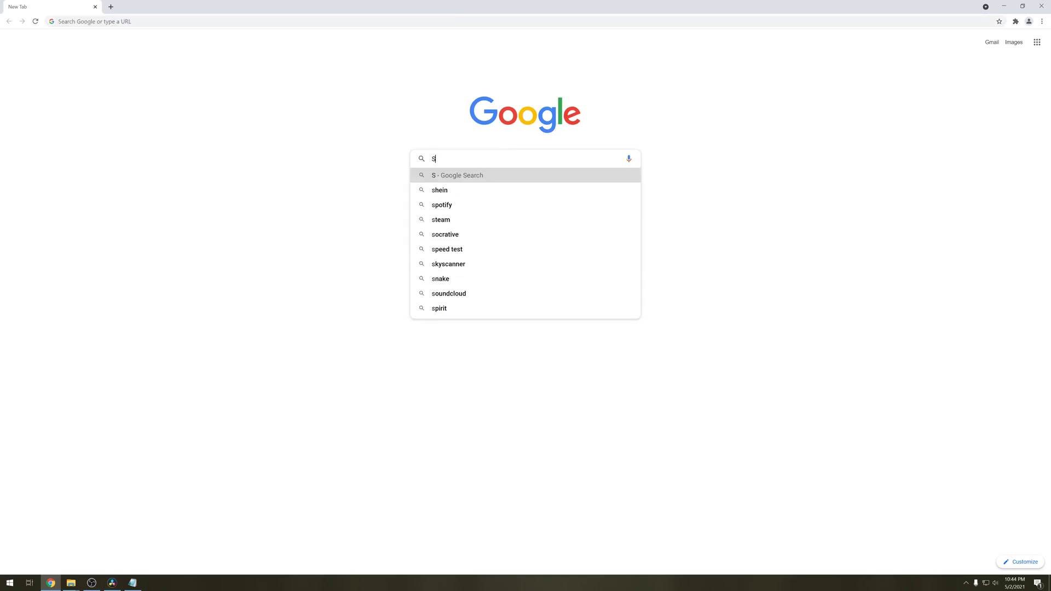
type("witch Toolbox")
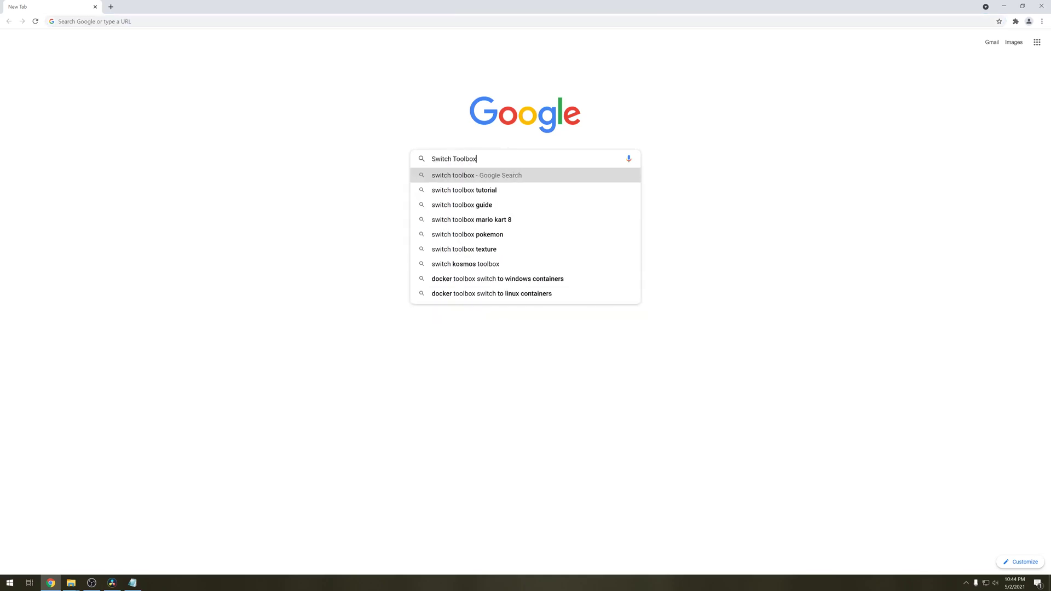
key("Return")
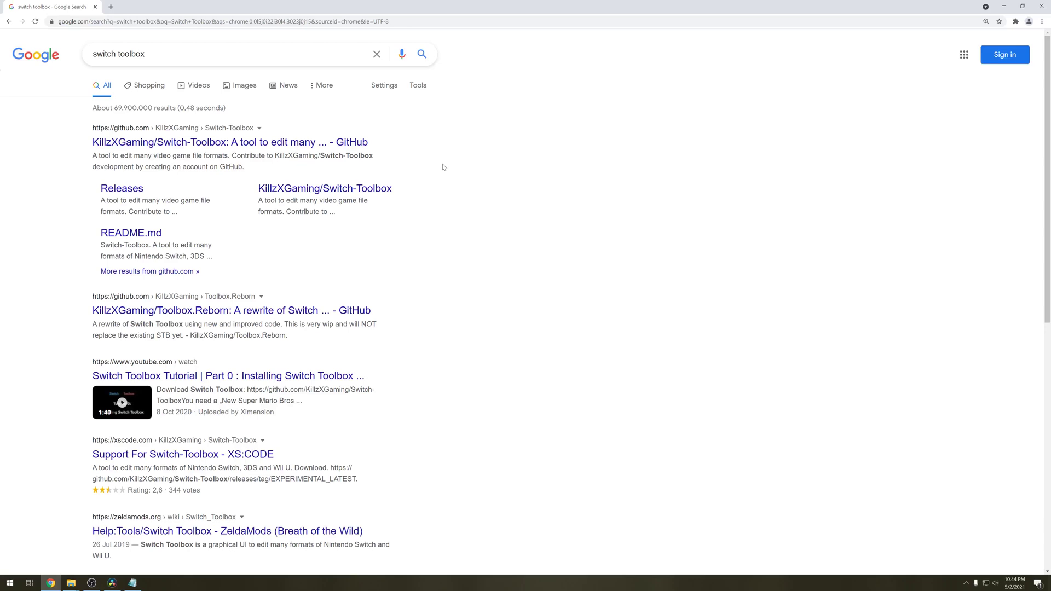
left_click(351, 143)
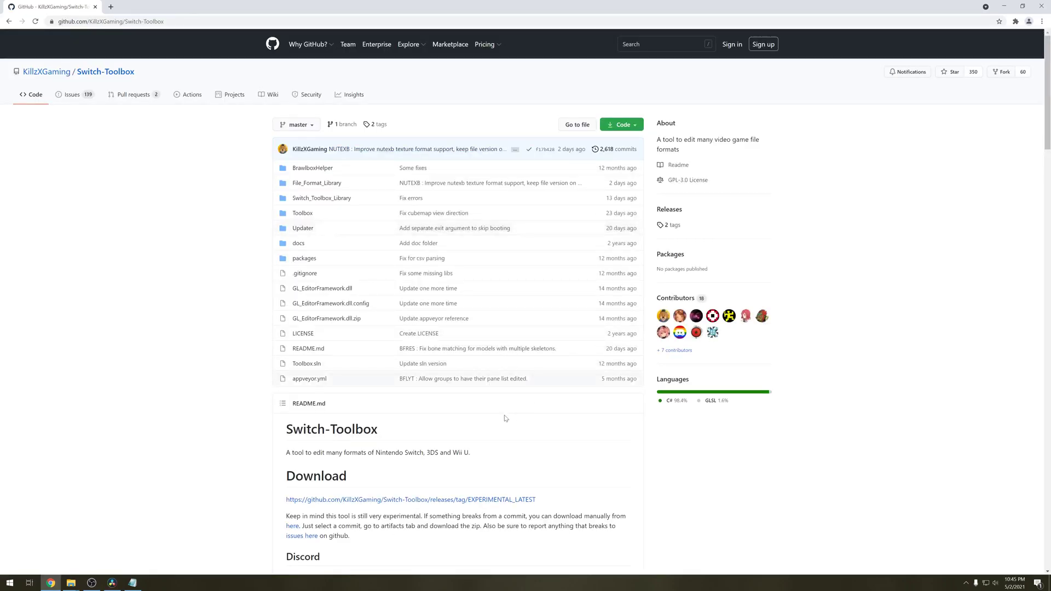
Download Toolbox-Latest.zip from the EXPERIMENTAL_LATEST release page.
scroll(505, 418, "down", 1)
left_click(394, 463)
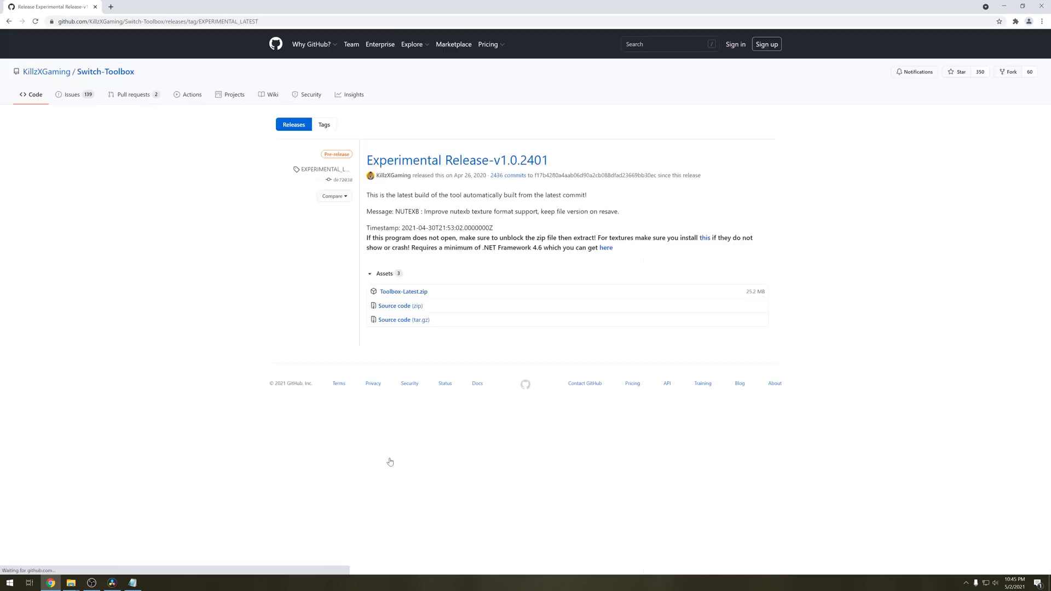
left_click(420, 292)
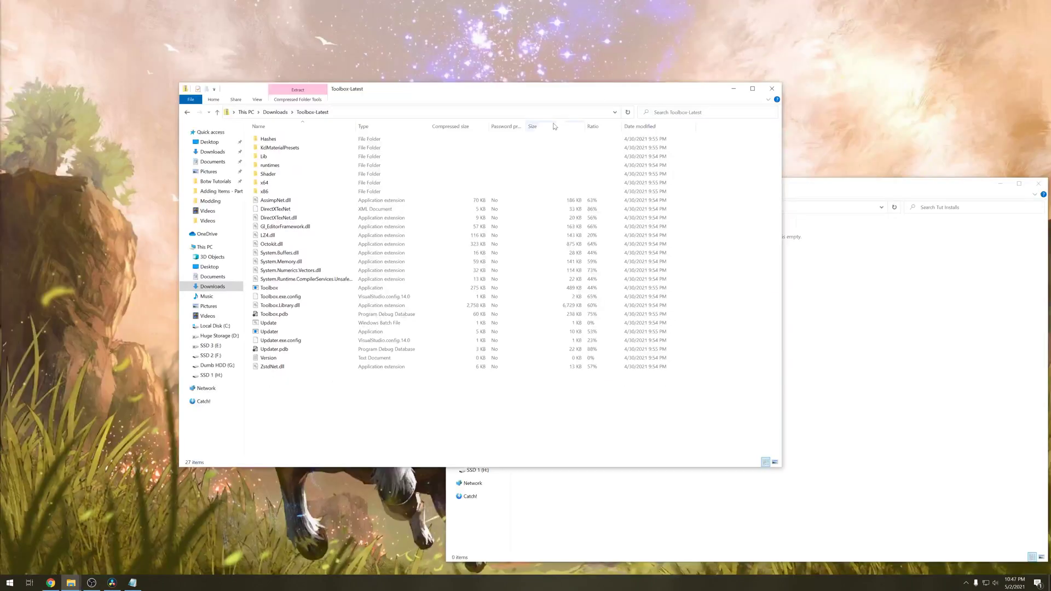
Copy all Toolbox-Latest archive files into the Tut Installs folder.
key("ctrl+a")
left_click_drag(416, 186, 853, 280)
left_click(866, 287)
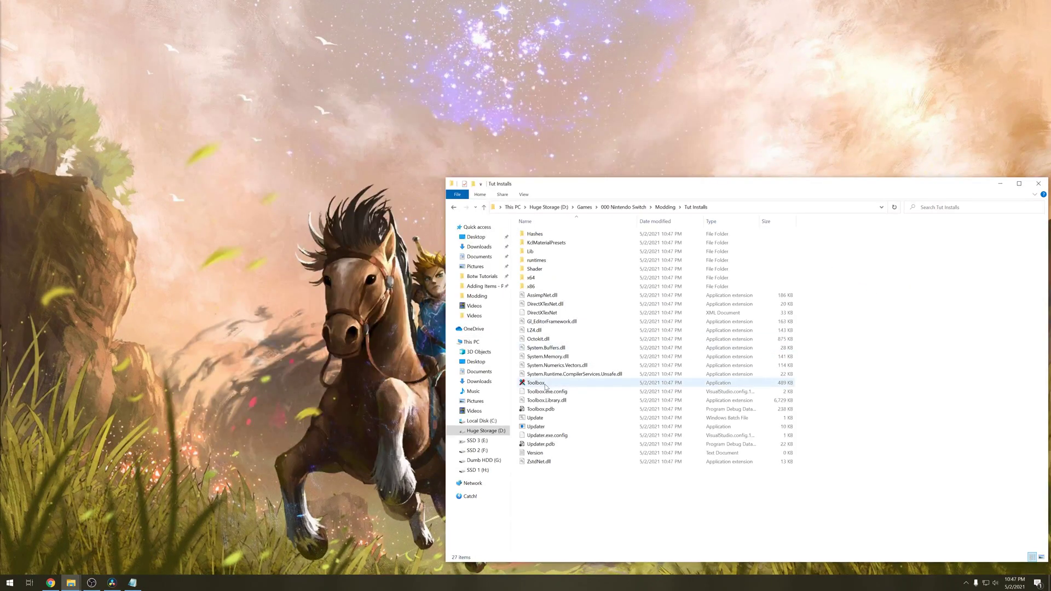
Run Toolbox.exe, allowing the unverified program, and maximize its window.
double_click(545, 386)
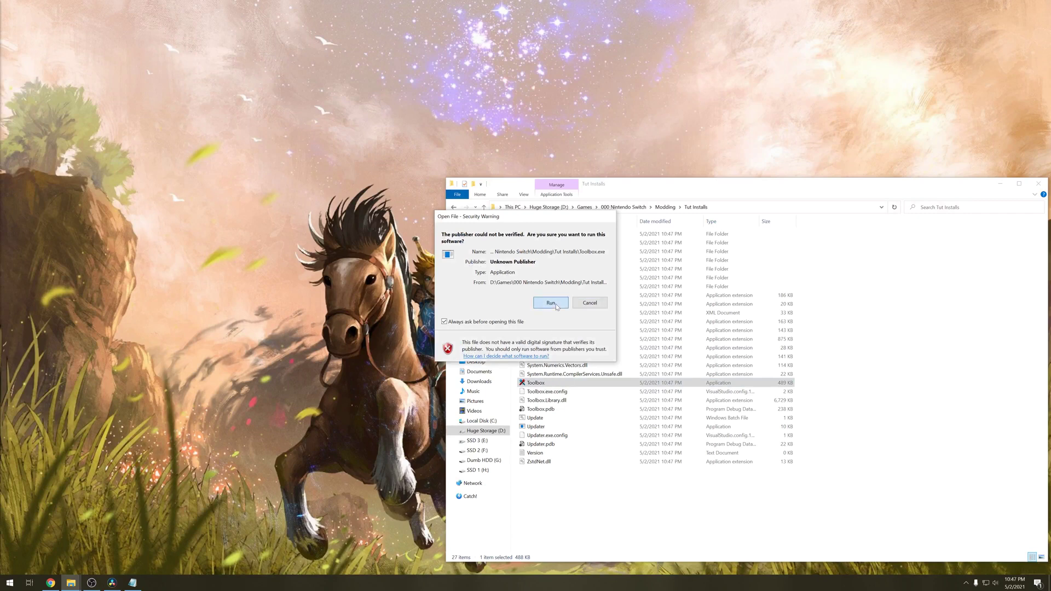
left_click(551, 303)
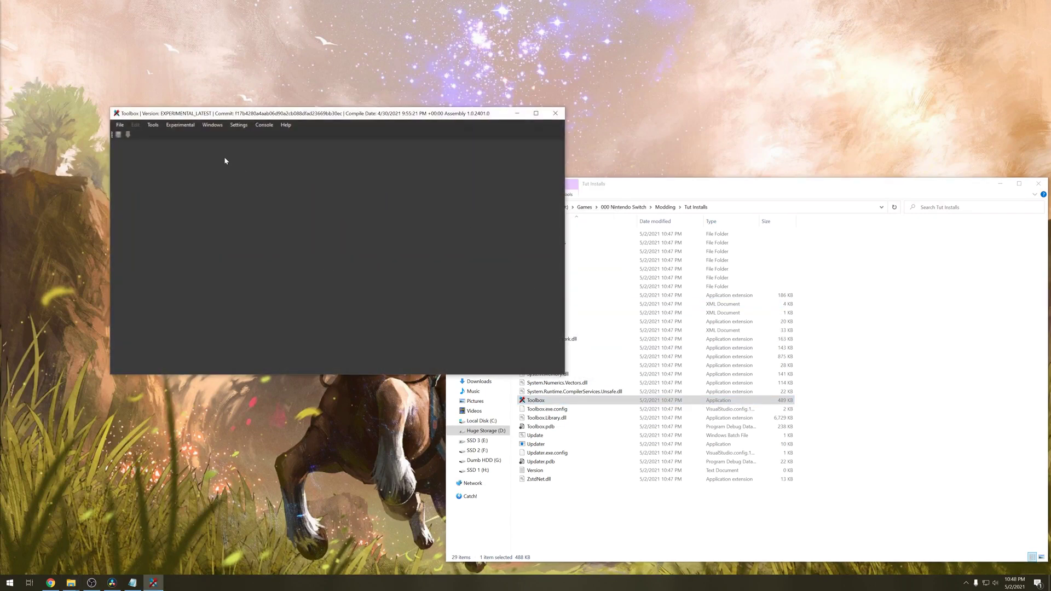
left_click(531, 115)
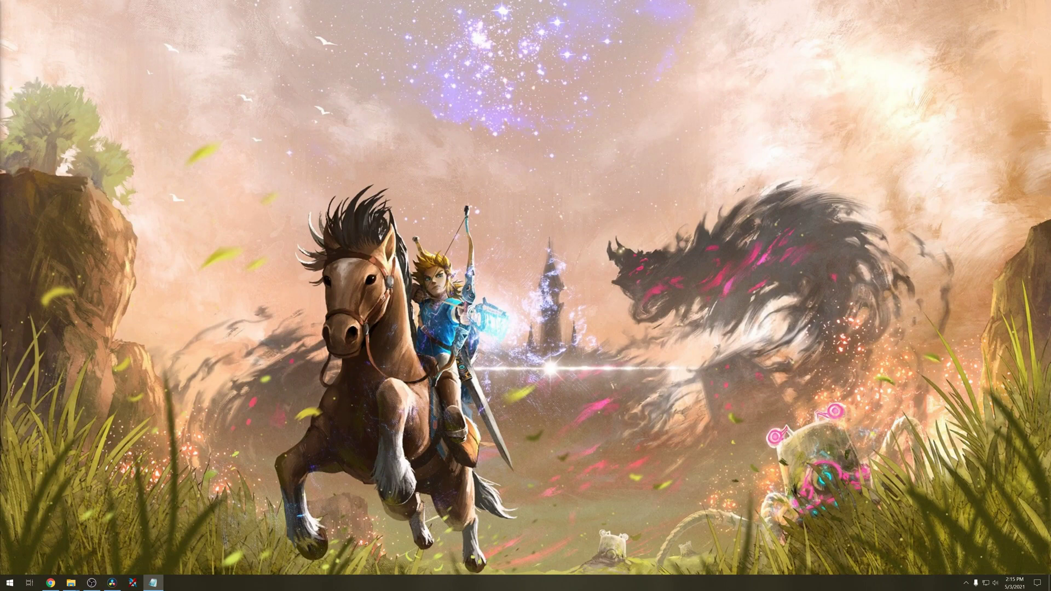
Search 'ice spear botw', go to the Ice-Spear downloads section, and download Windows v2.4.0.
left_click(51, 582)
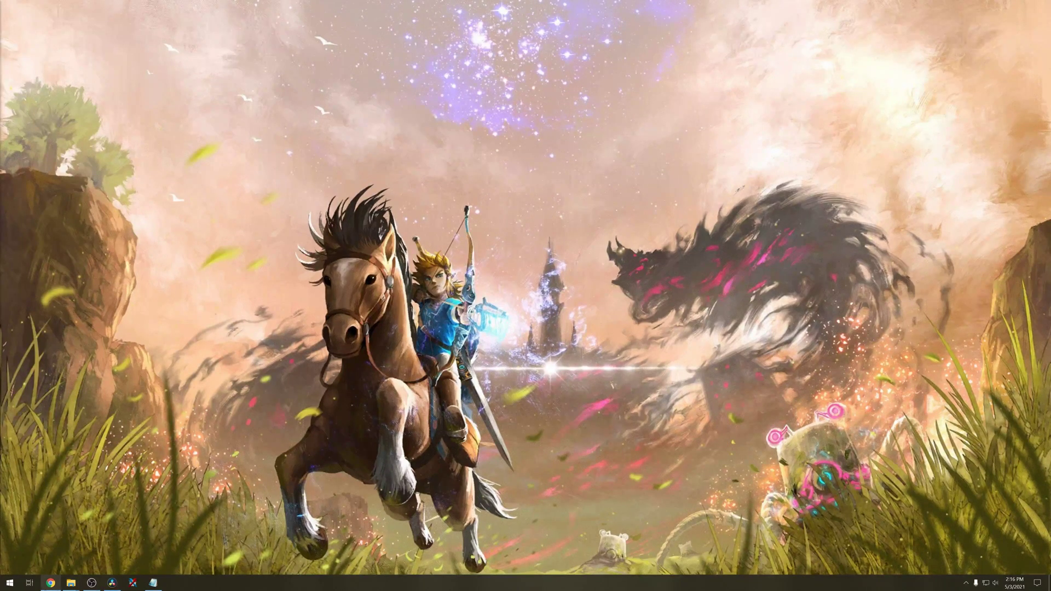
left_click(485, 159)
key("Down")
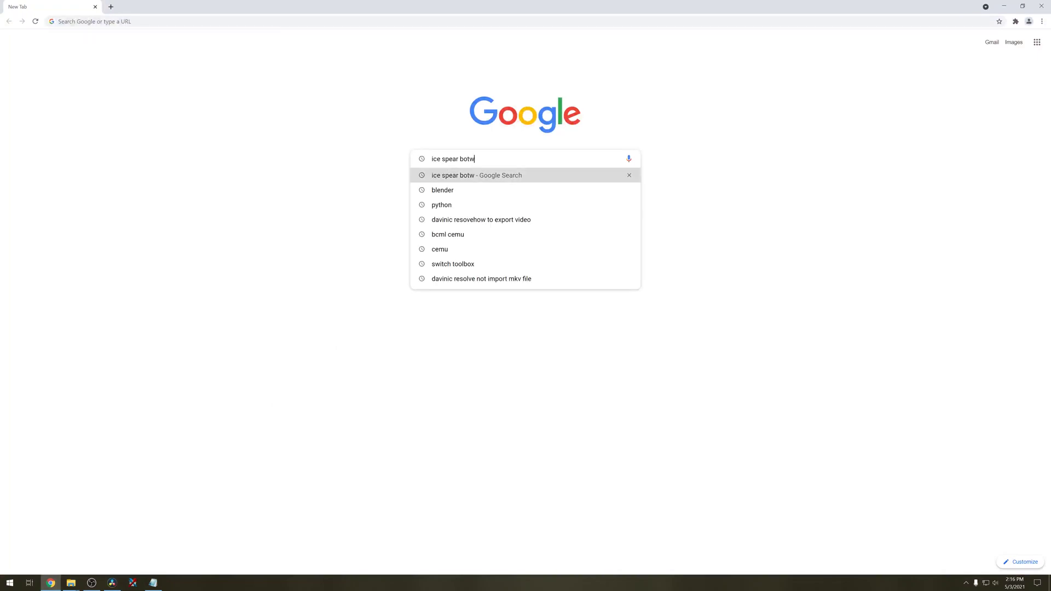
key("Return")
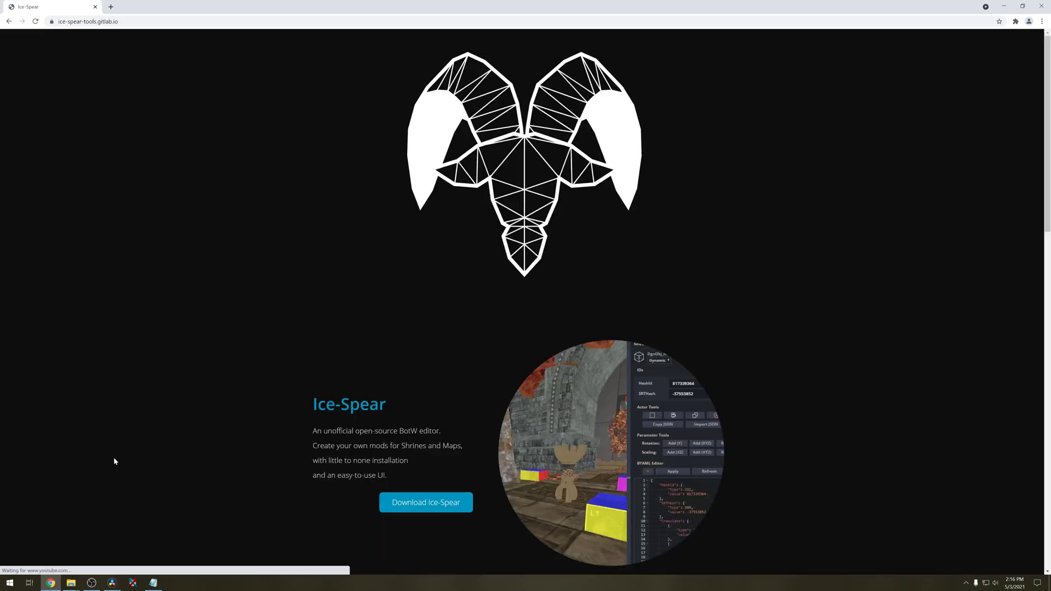
scroll(351, 368, "down", 2)
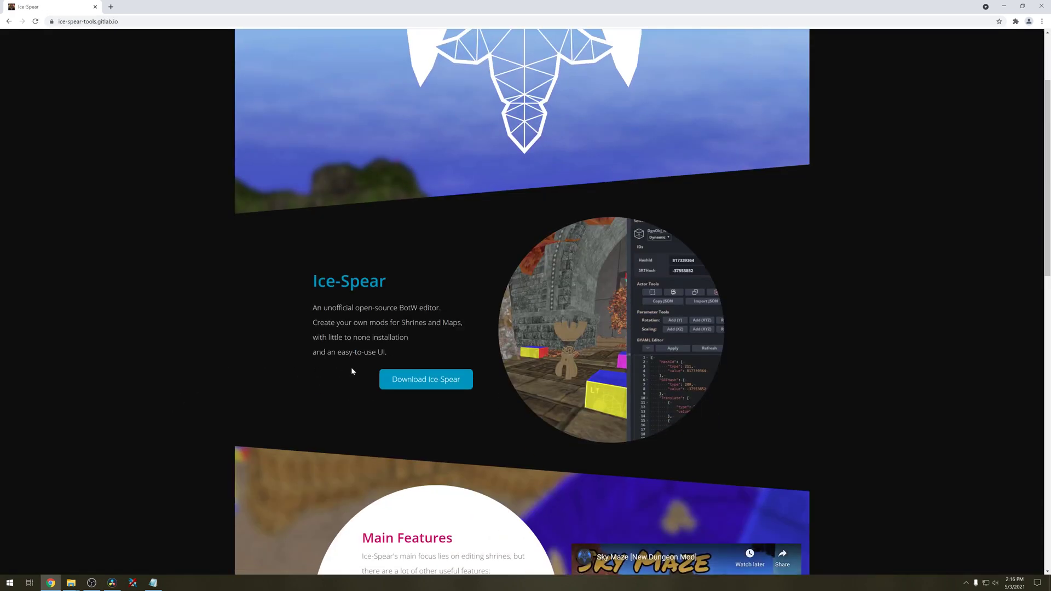
left_click(414, 374)
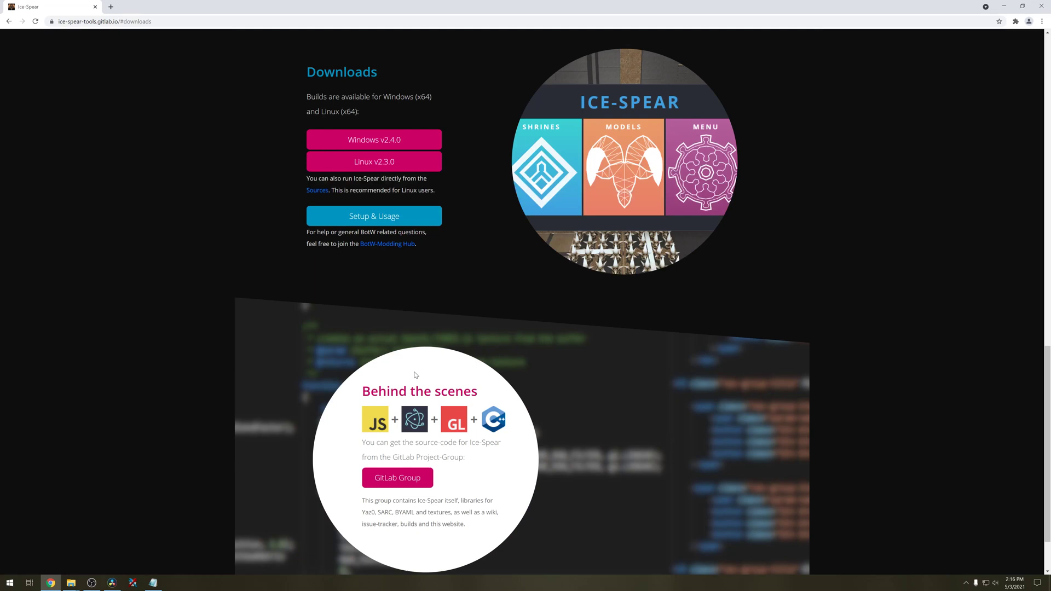
left_click(386, 145)
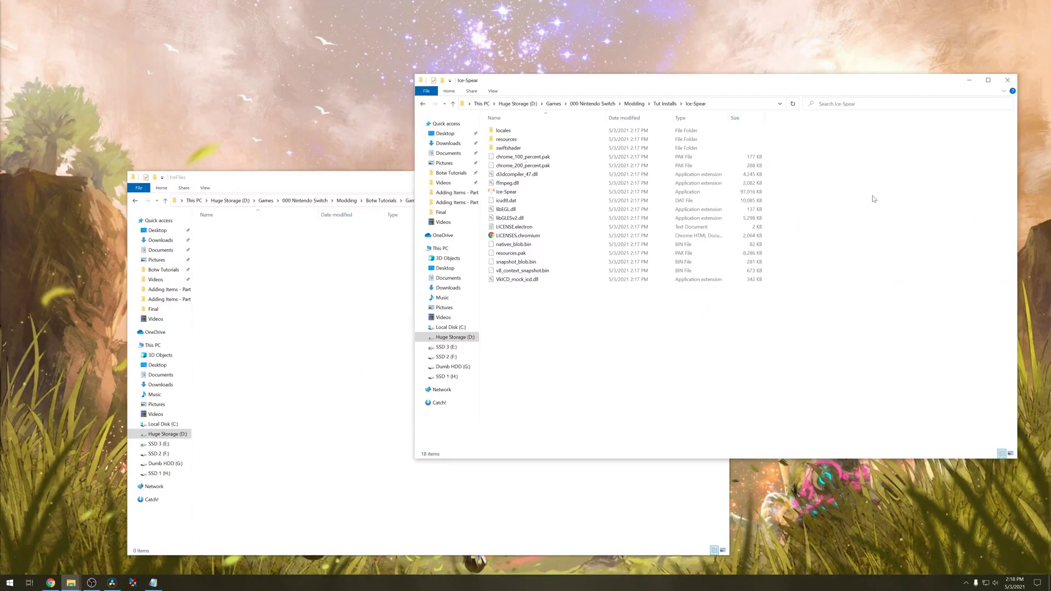
Copy all base Breath of the Wild content folders into the empty IceFiles folder.
left_click(277, 329)
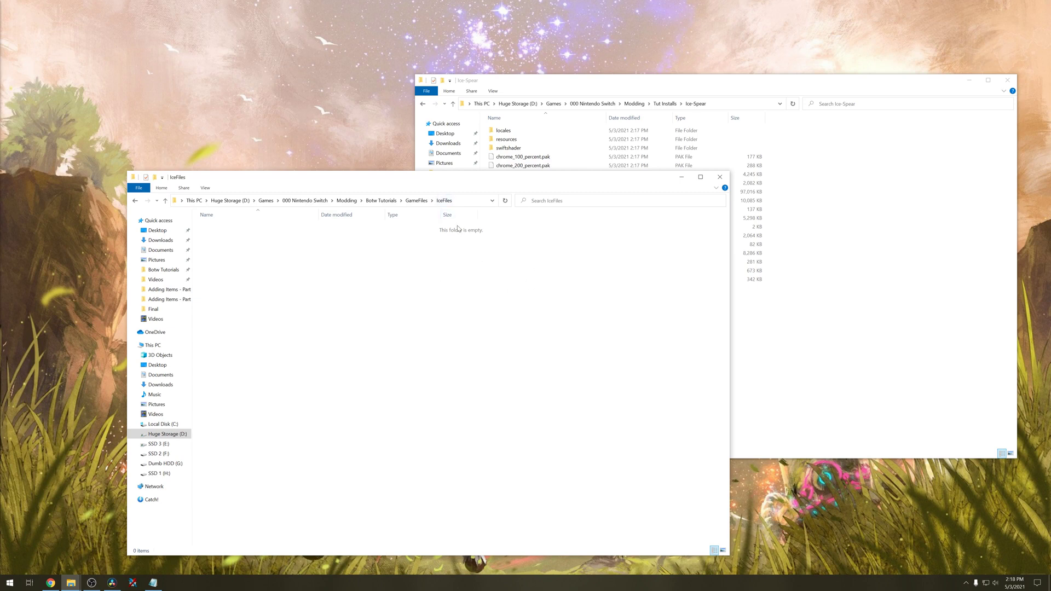
left_click(416, 201)
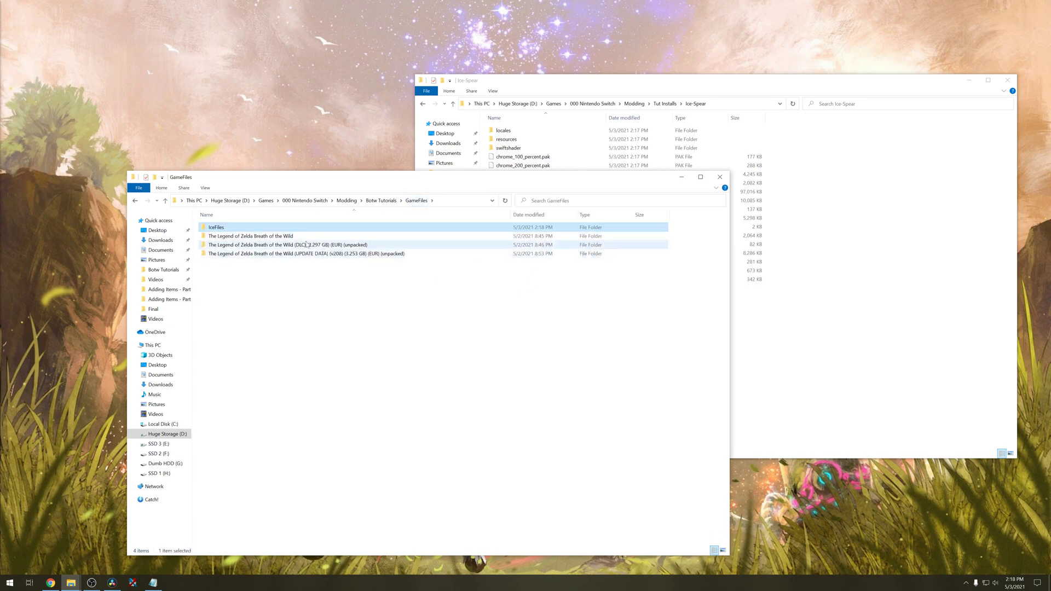
double_click(299, 236)
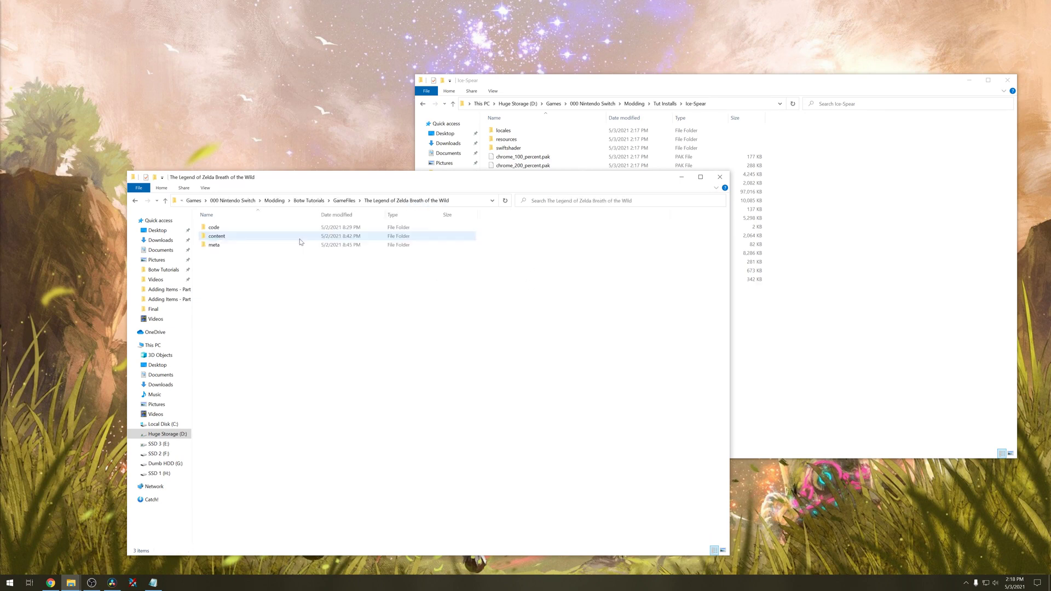
double_click(259, 238)
left_click_drag(340, 447, 320, 205)
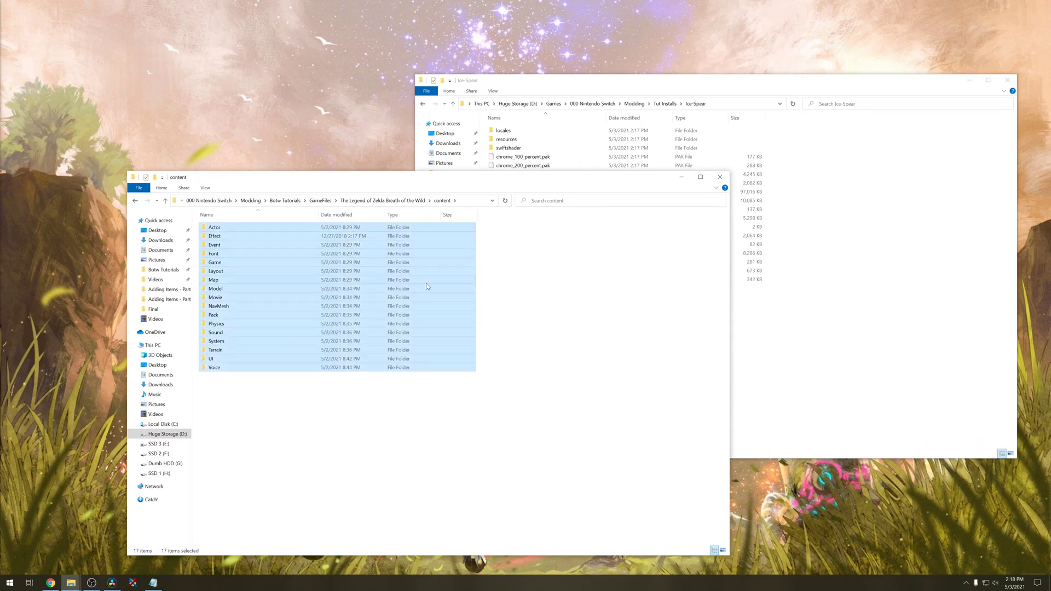
key("alt+Left")
right_click(288, 258)
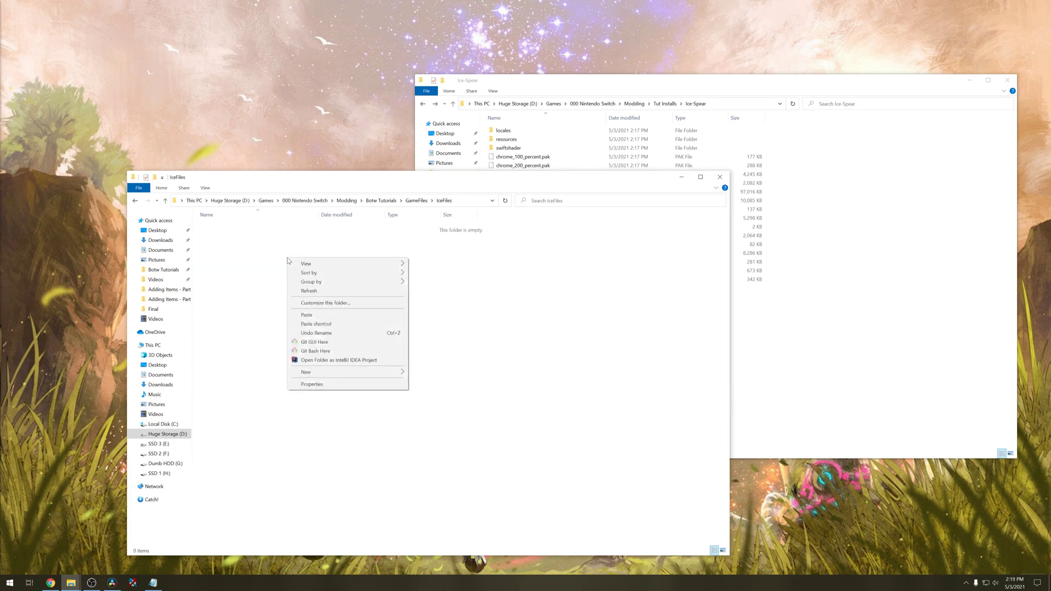
left_click(336, 317)
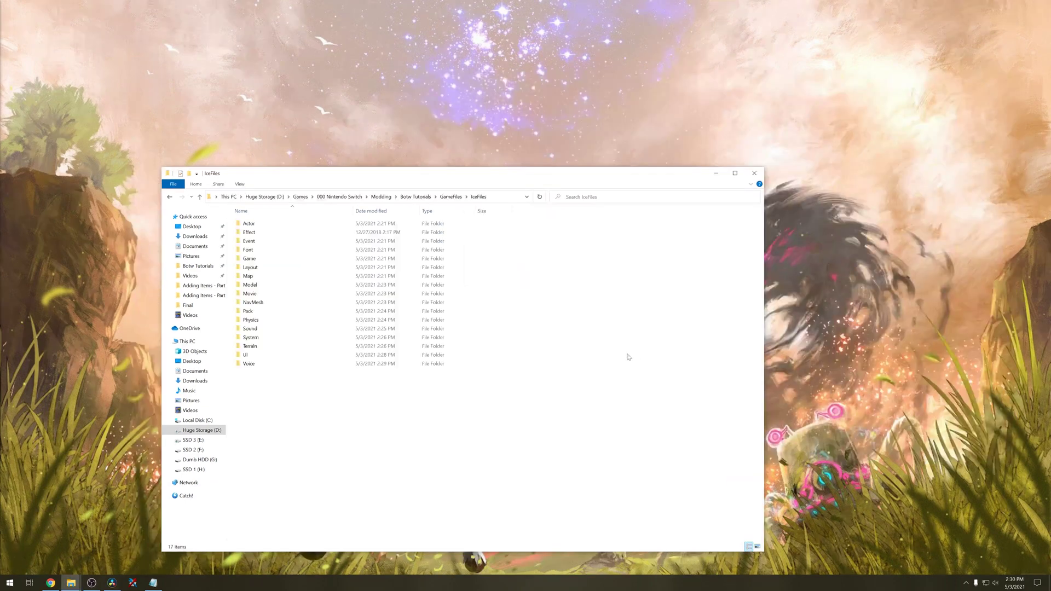
Select the 18 UPDATE DATA content folders, then the DLC content\0010 subfolders.
left_click(444, 199)
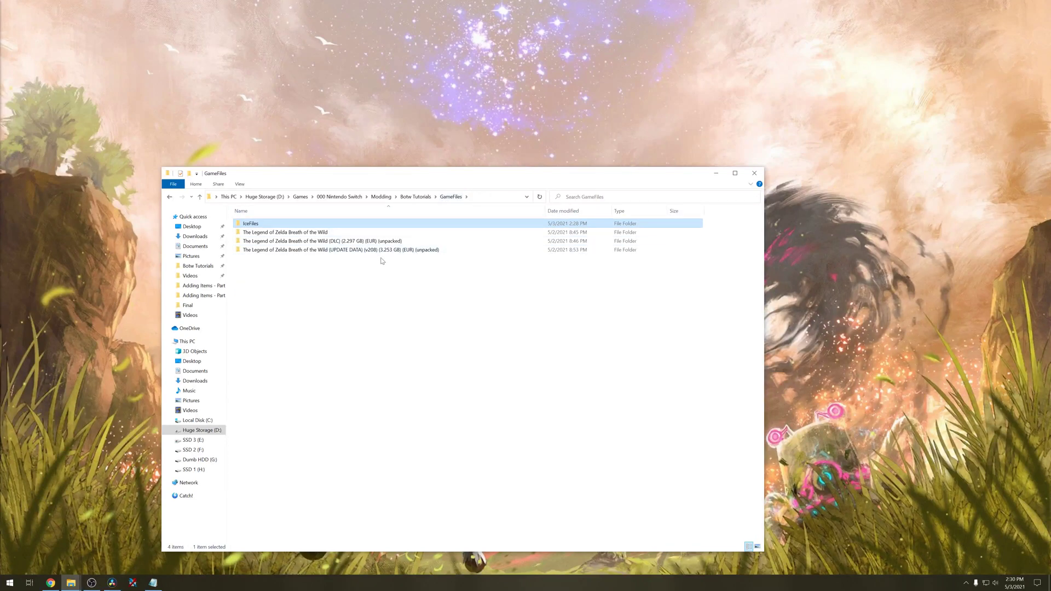
double_click(364, 250)
double_click(305, 233)
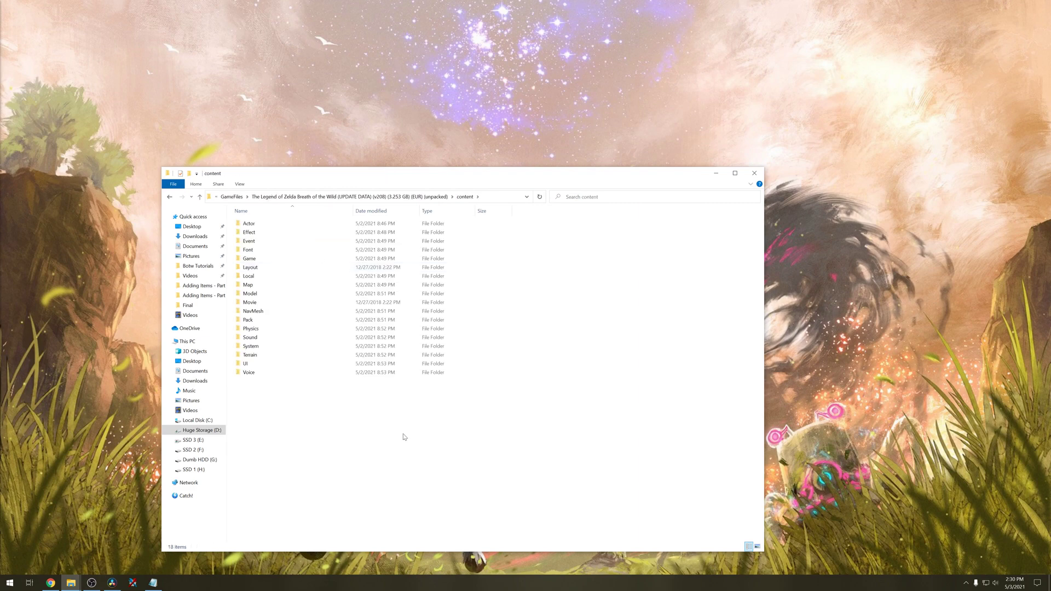
left_click_drag(405, 437, 408, 226)
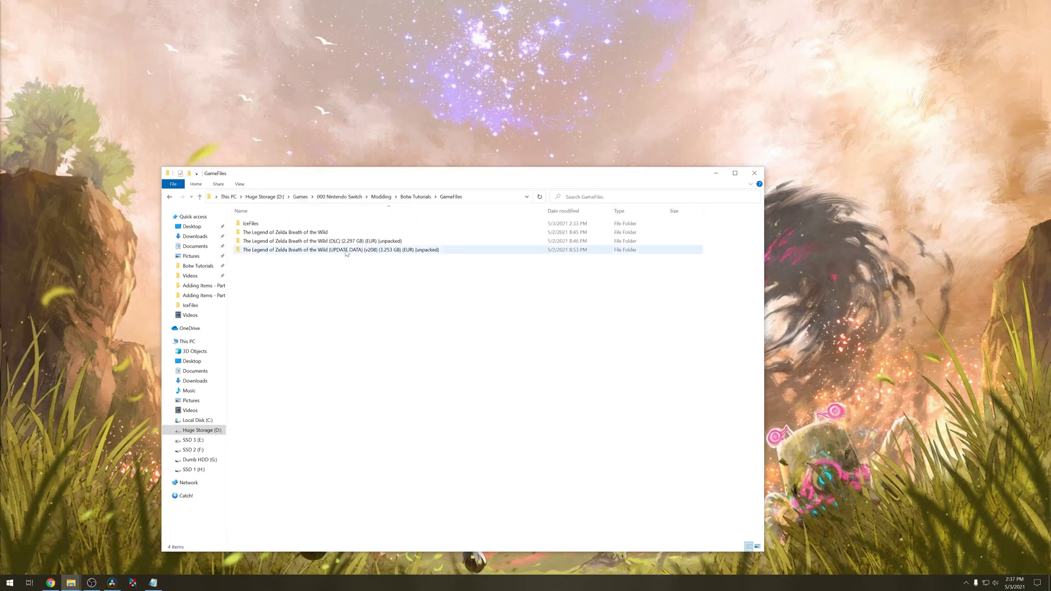
double_click(324, 244)
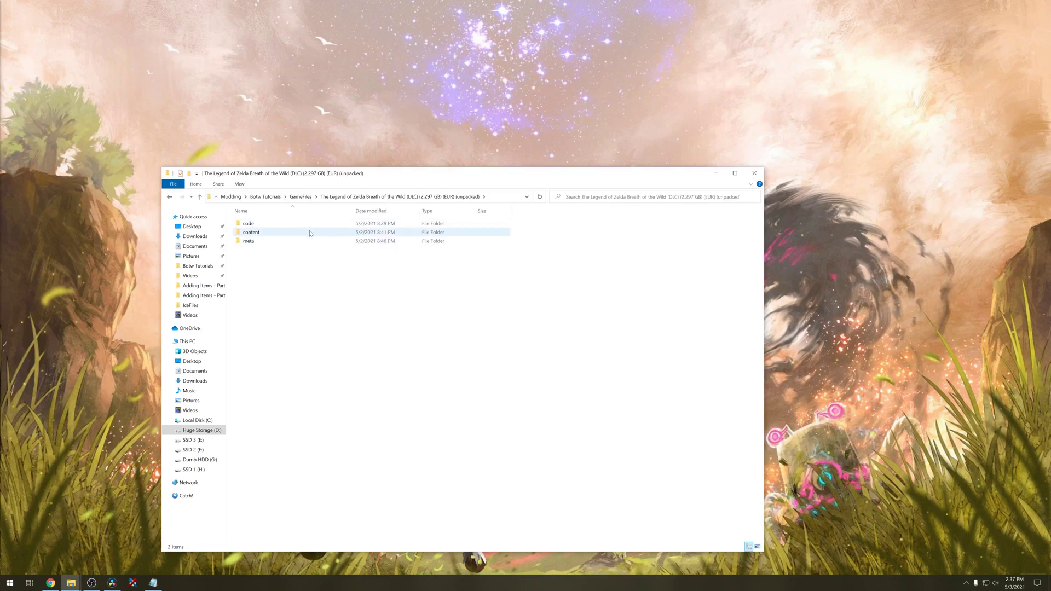
double_click(307, 232)
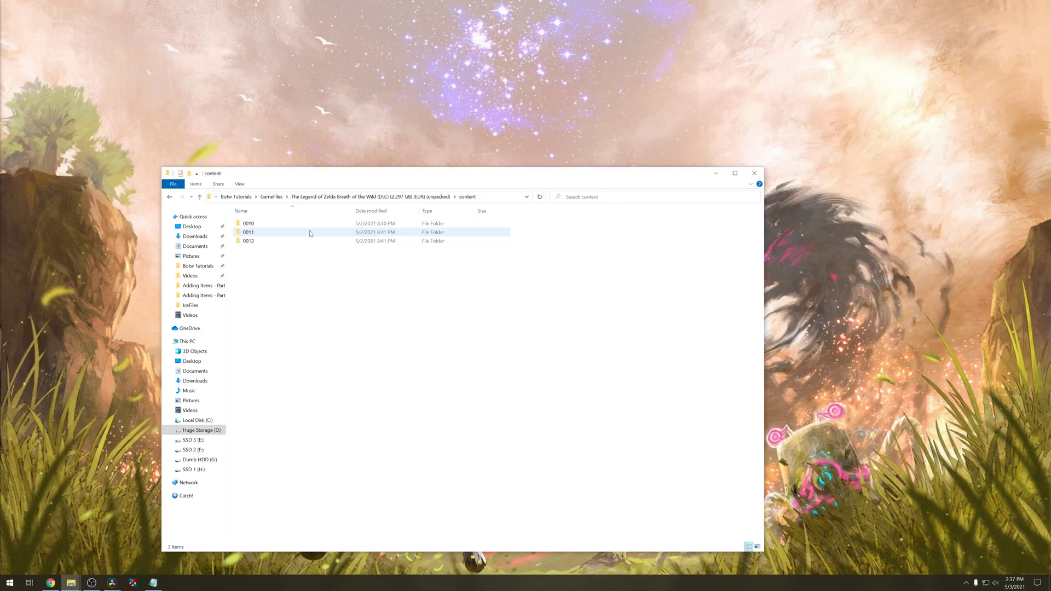
double_click(255, 227)
left_click_drag(327, 386, 262, 127)
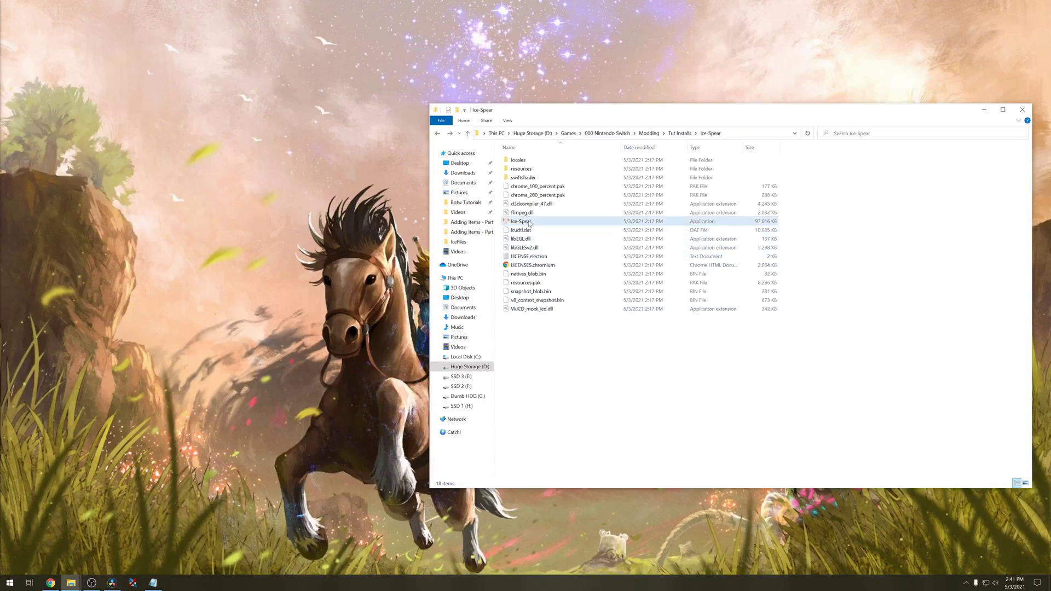
Set Ice-Spear's Game/ROM directory to the pasted GameFiles\IceFiles path, then exit Ice-Spear.
double_click(529, 222)
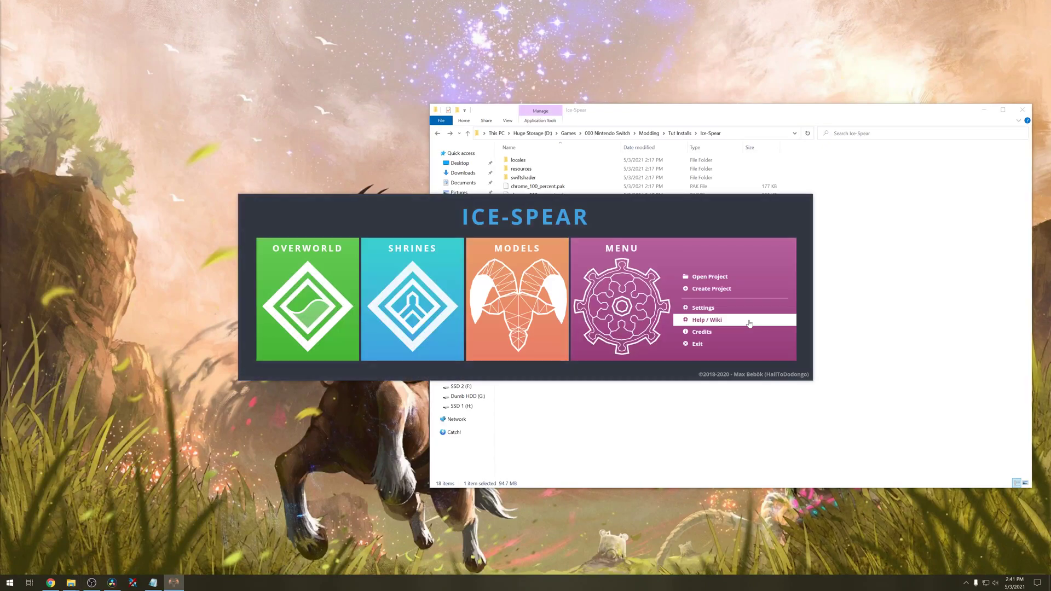
left_click(715, 307)
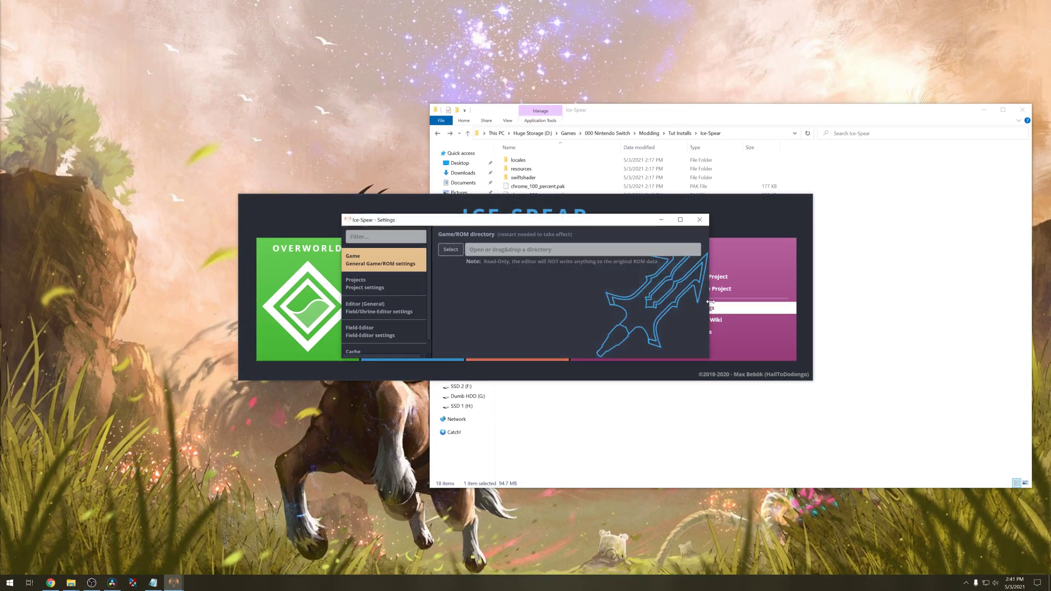
left_click(450, 250)
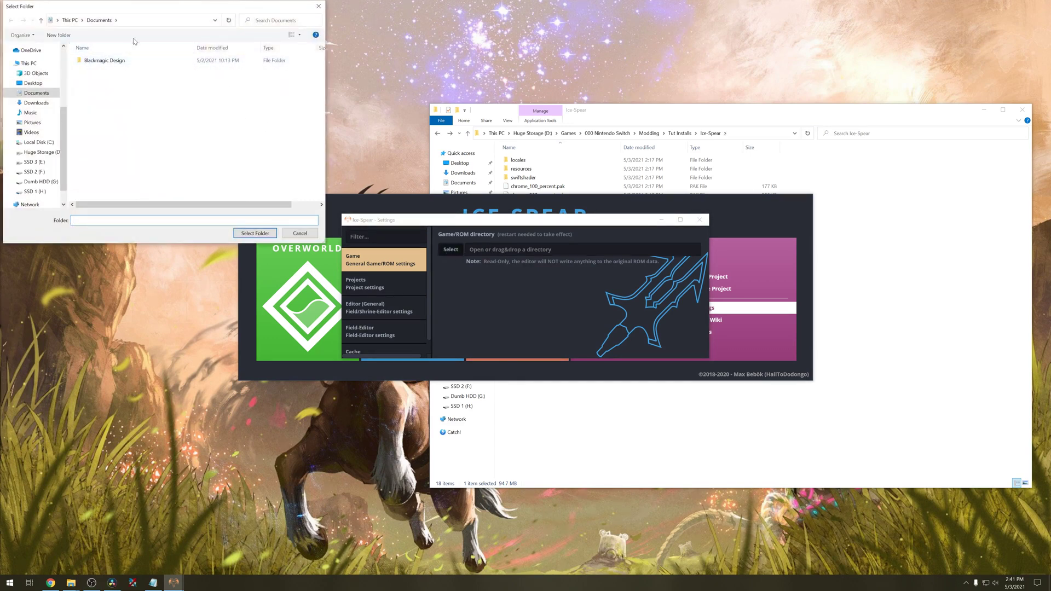
left_click(158, 22)
type("D:\\Games\\000 Nintendo Switch\\Modding\\Botw Tutorials\\GameFiles\\IceFiles")
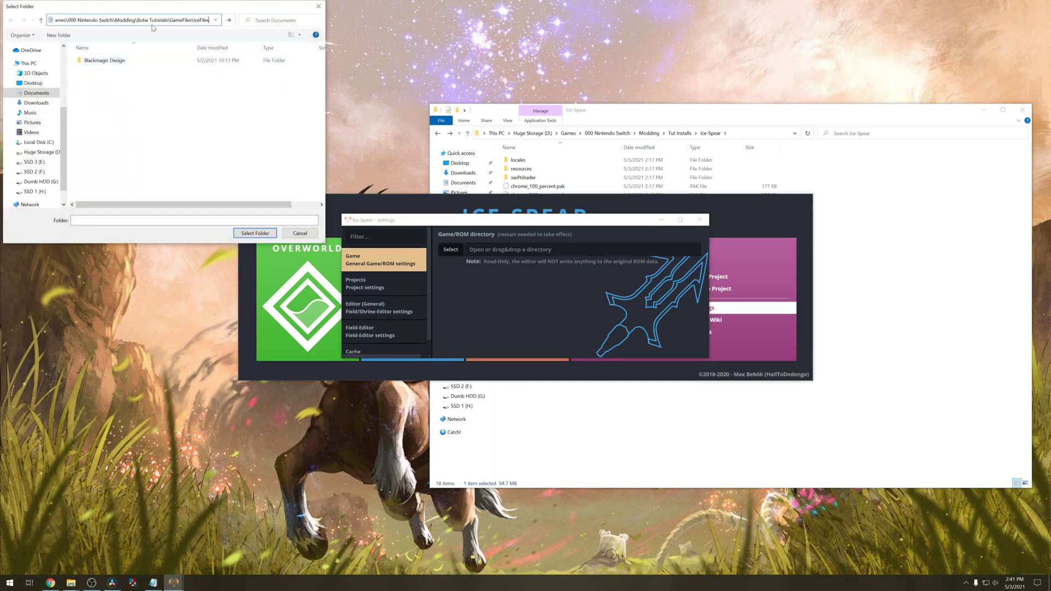
key("Return")
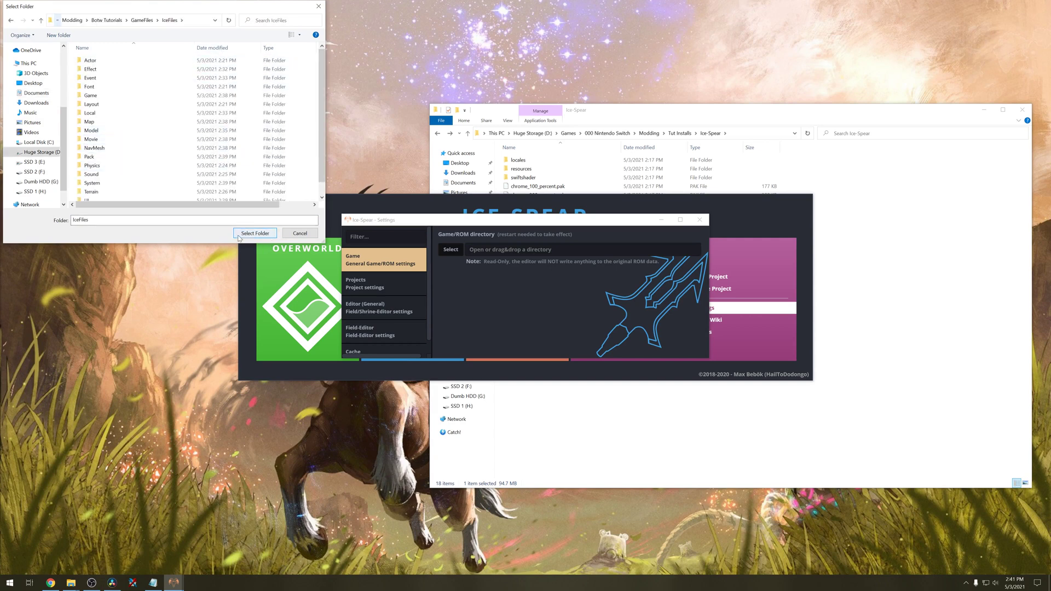
left_click(255, 232)
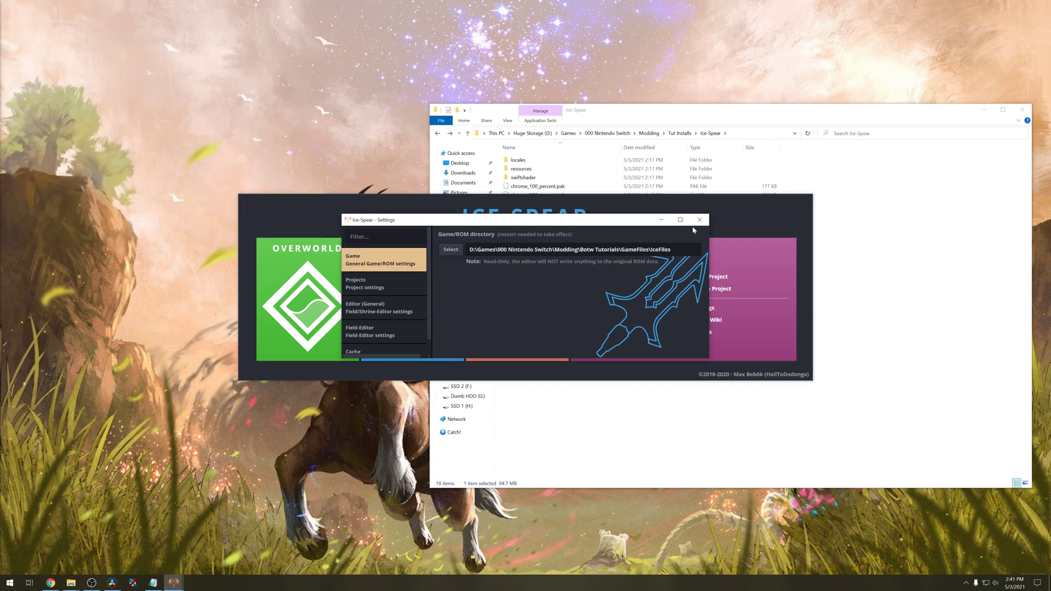
left_click(699, 219)
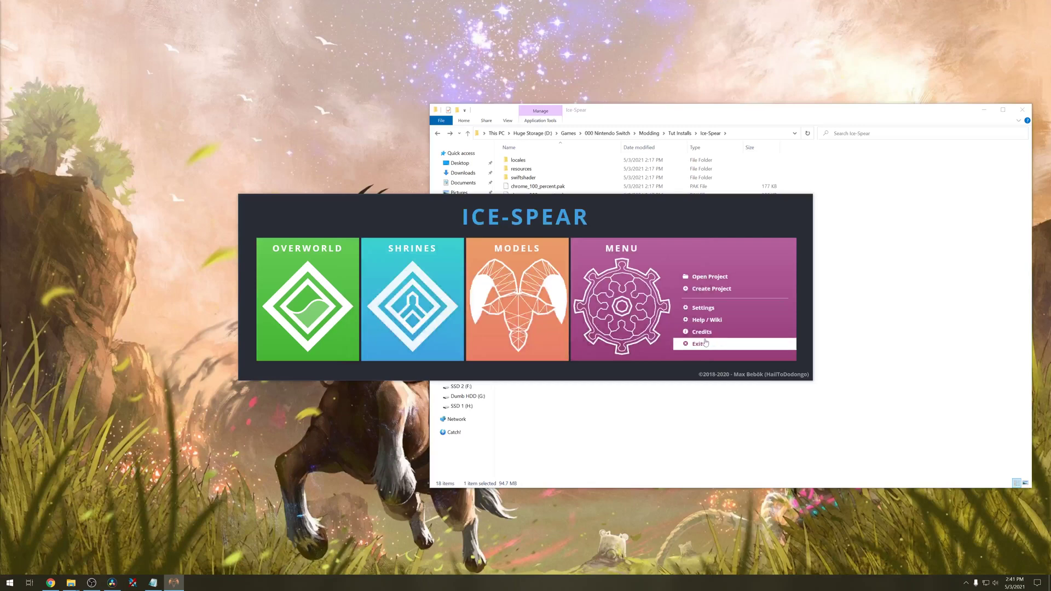
left_click(699, 344)
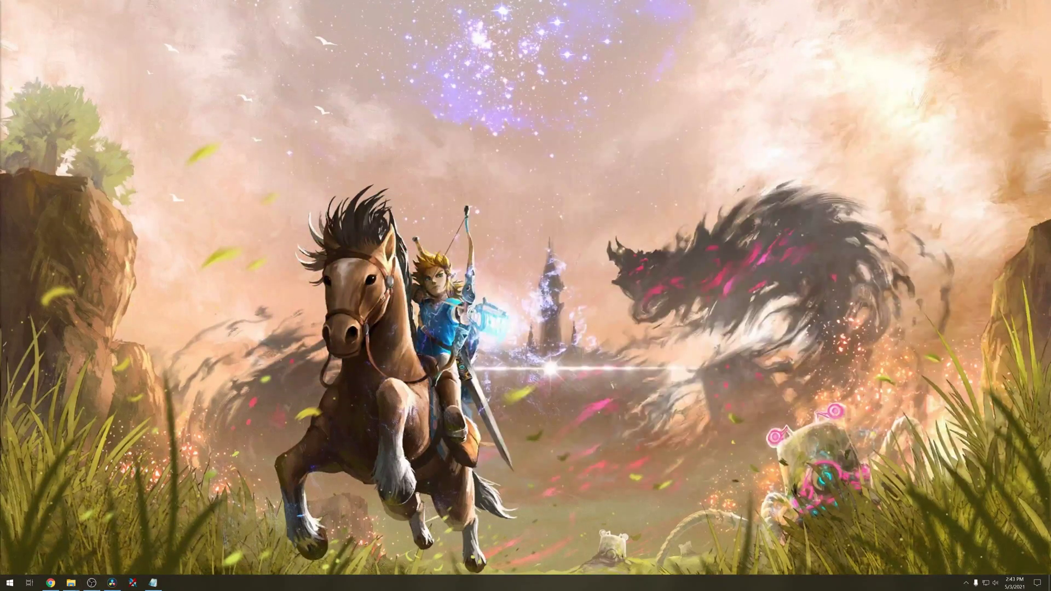